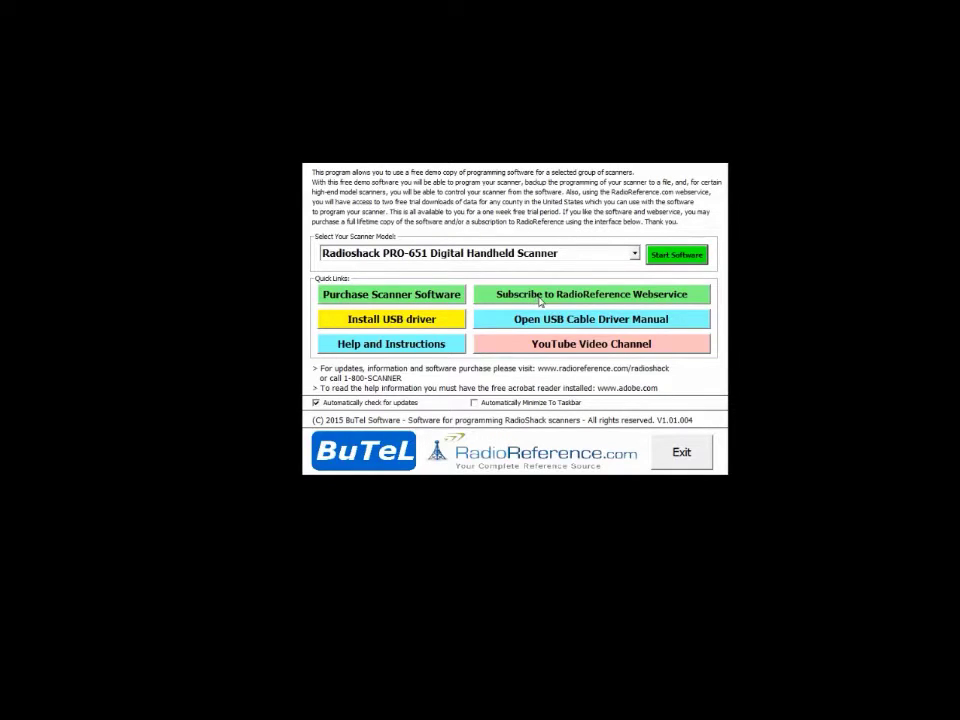
# - Start the programming software with PRO-651 kept as the scanner model
pyautogui.click(507, 254)
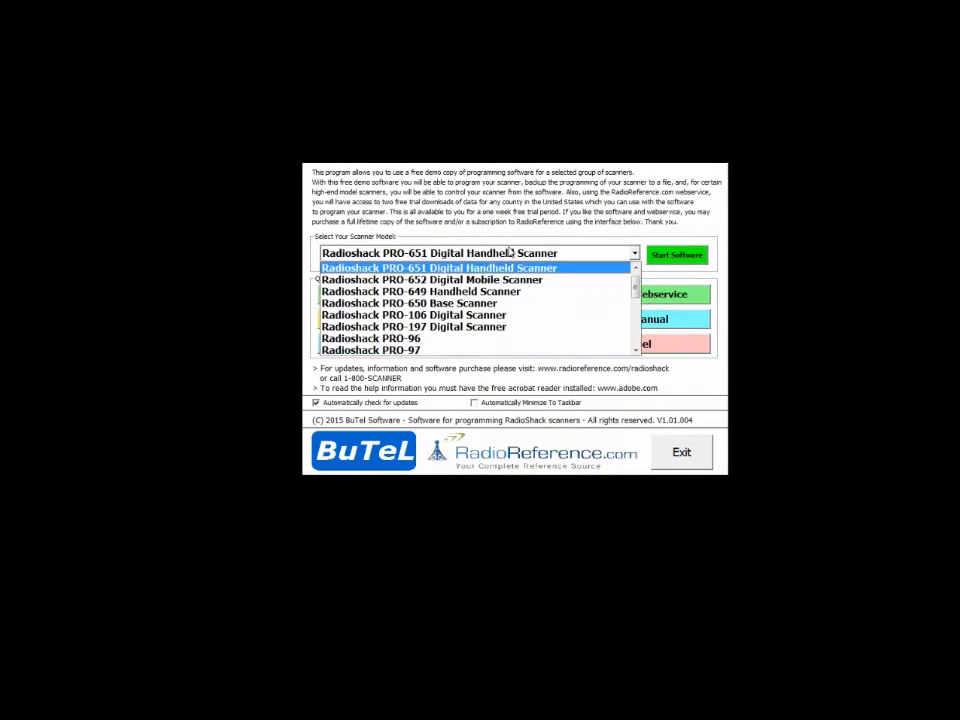
pyautogui.click(508, 269)
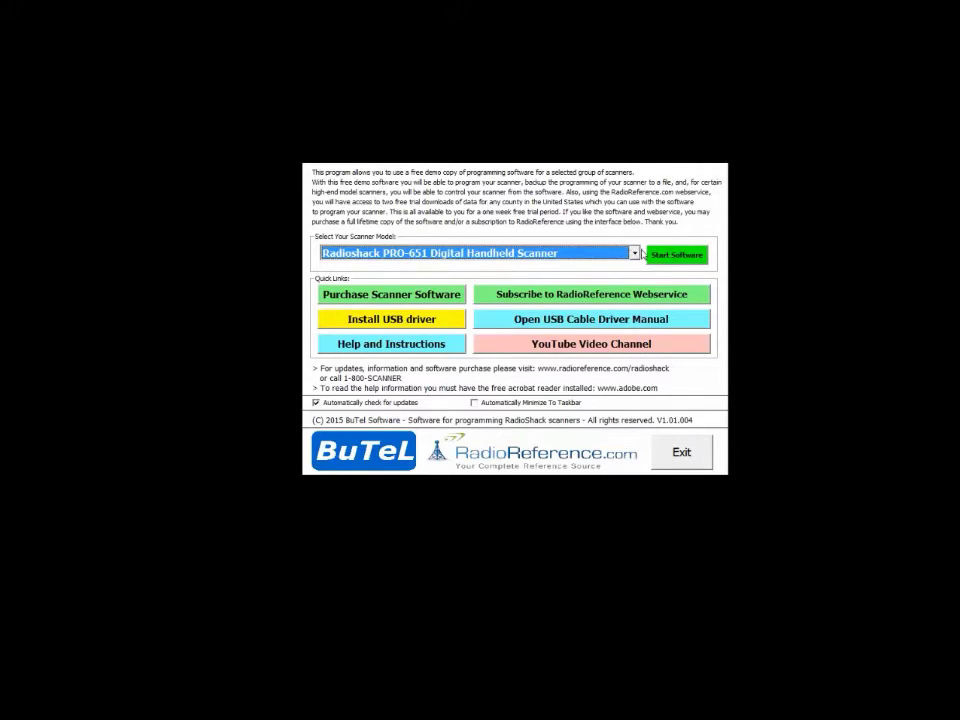
pyautogui.click(561, 254)
pyautogui.scroll(-2, 497, 297)
pyautogui.scroll(3, 497, 297)
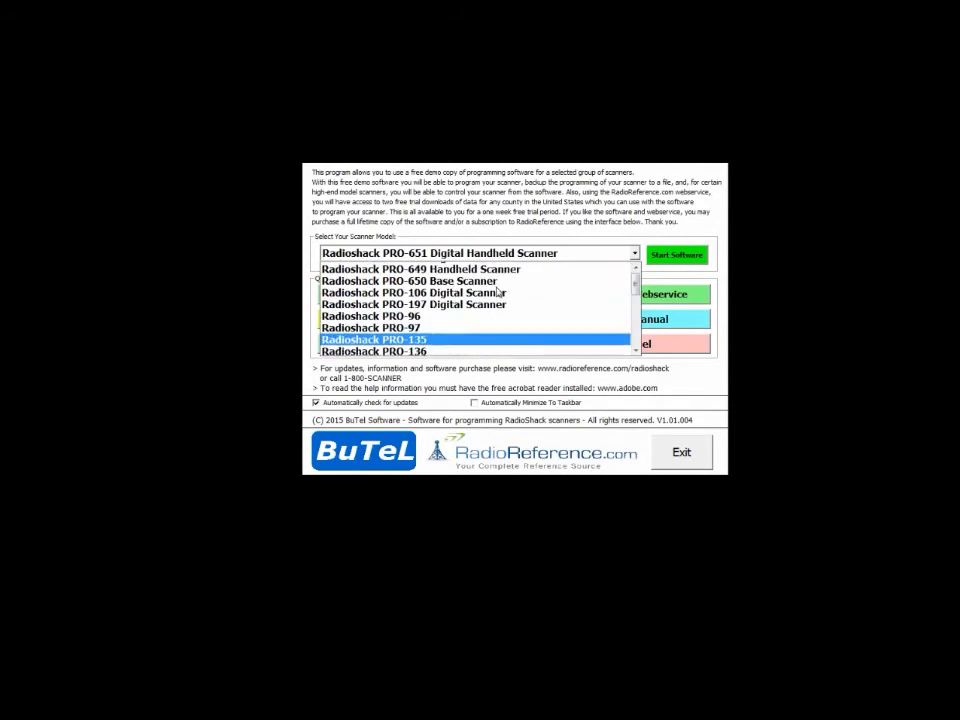
pyautogui.click(499, 285)
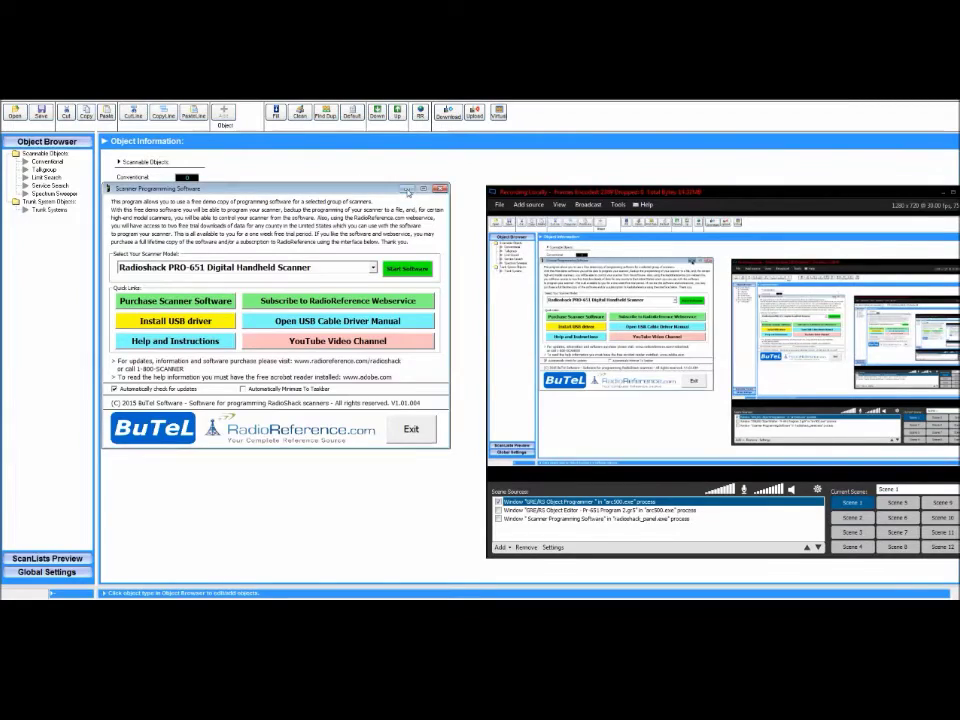
pyautogui.press('Escape')
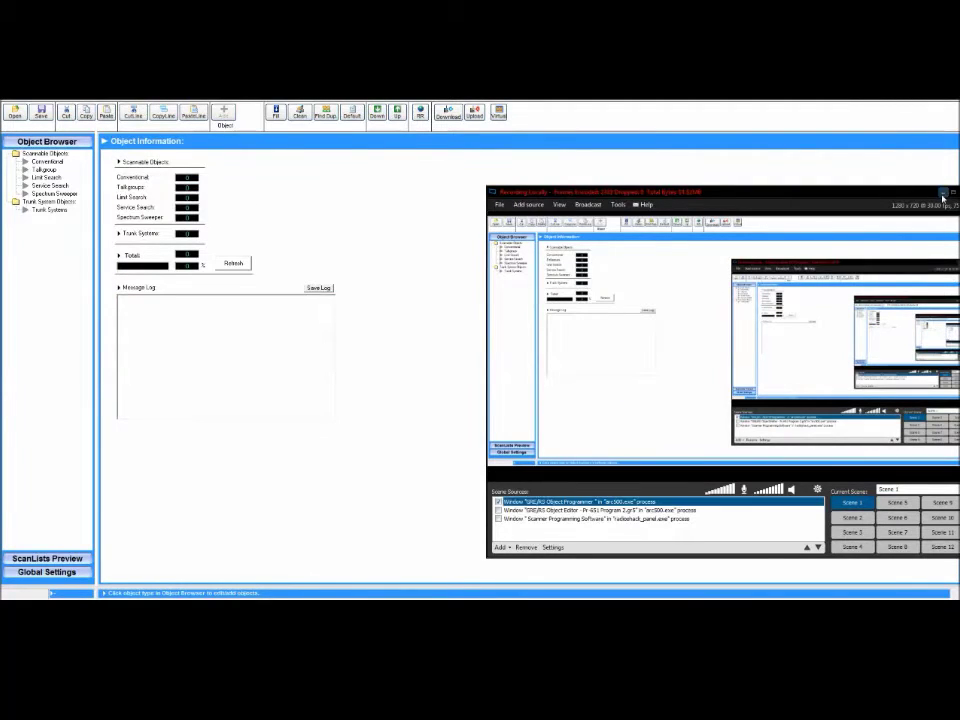
# - Clear the overlapping window so the empty PRO-651 programming window is visible
pyautogui.click(483, 202)
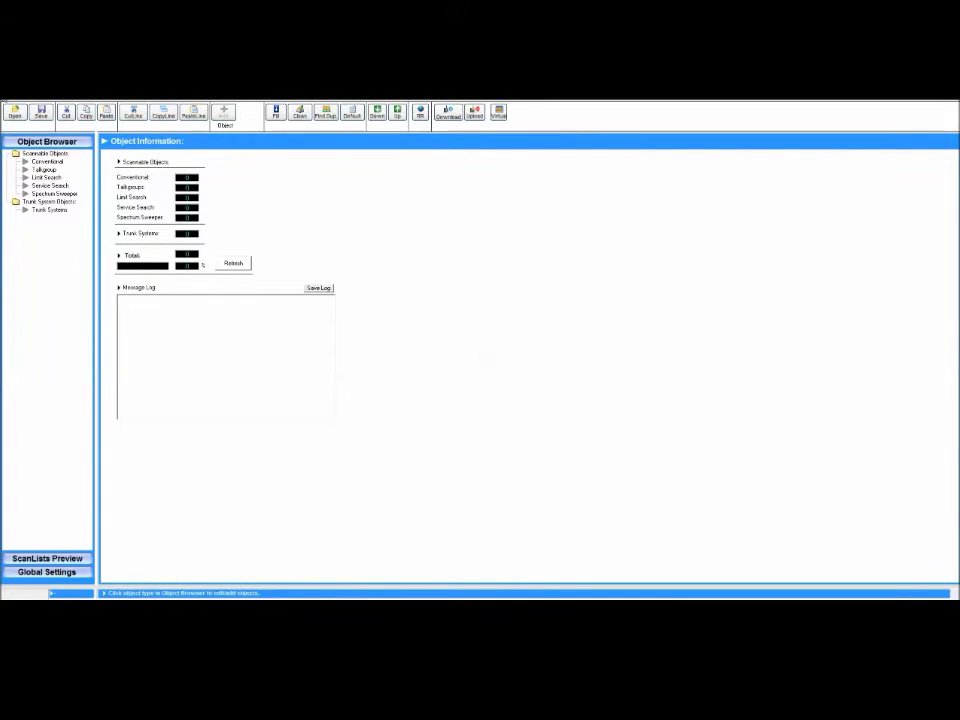
# - Browse the File menu, dismiss the Rebanding Calculator, and look over the Tools utilities
pyautogui.click(5, 97)
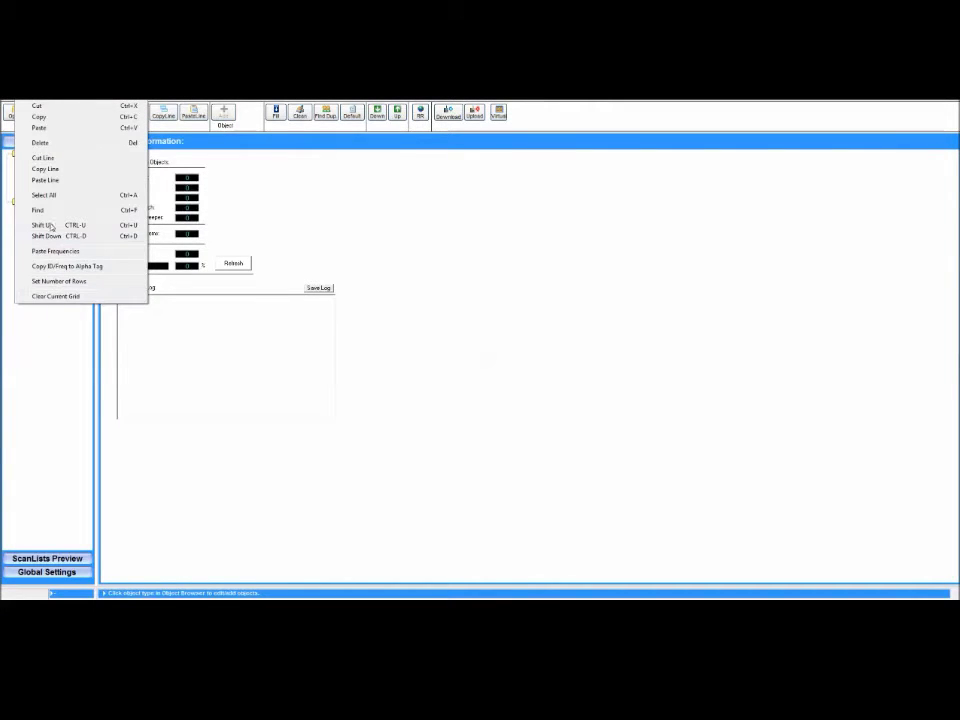
pyautogui.moveTo(45, 102)
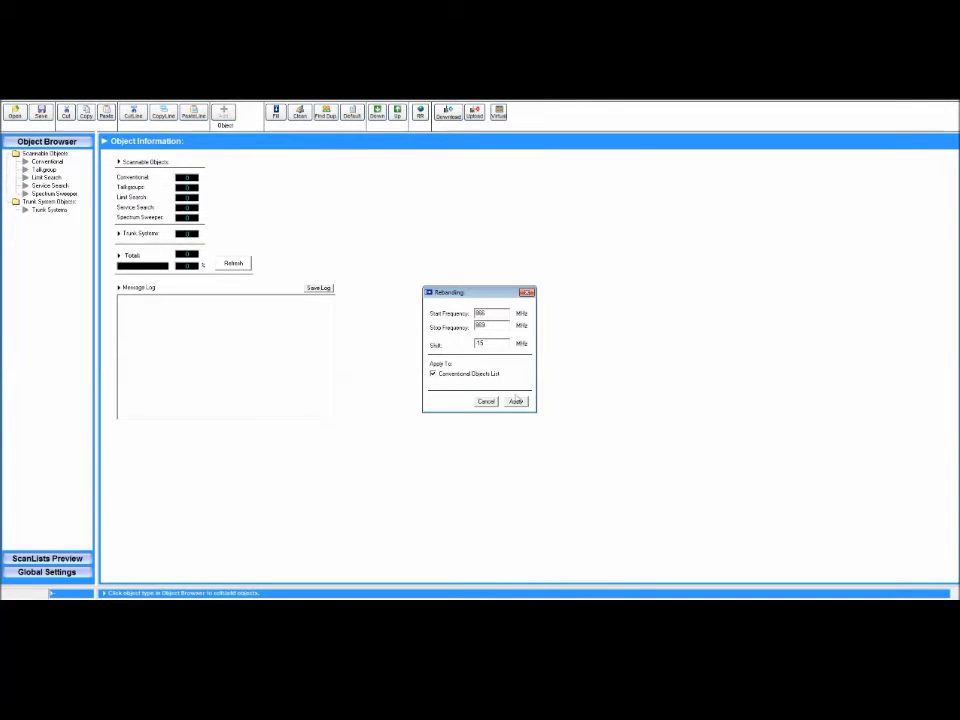
pyautogui.click(527, 292)
pyautogui.click(70, 95)
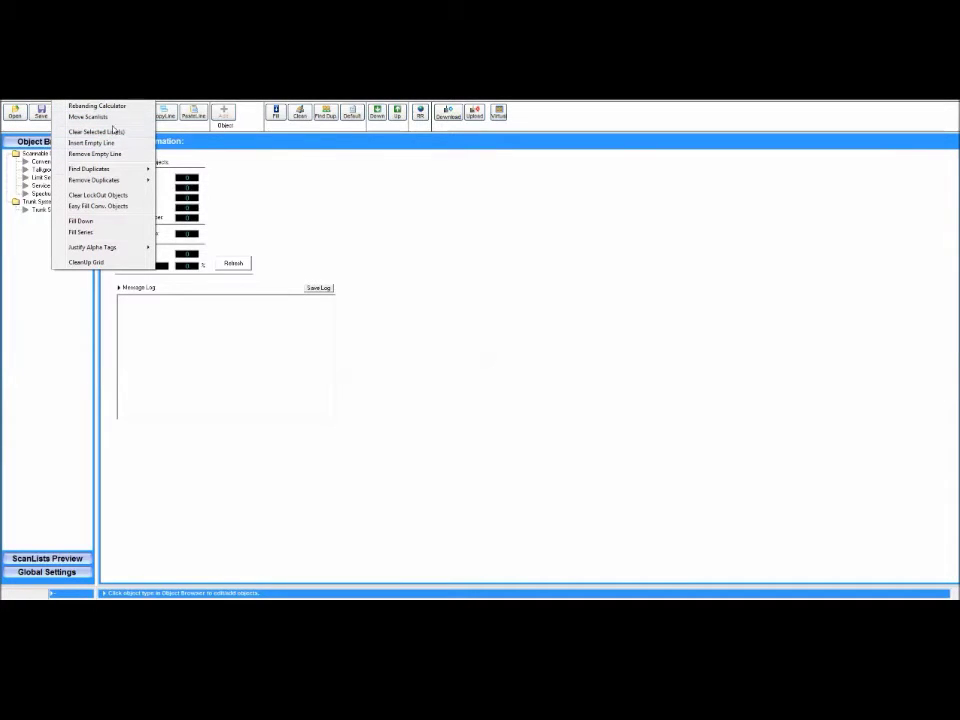
pyautogui.click(87, 113)
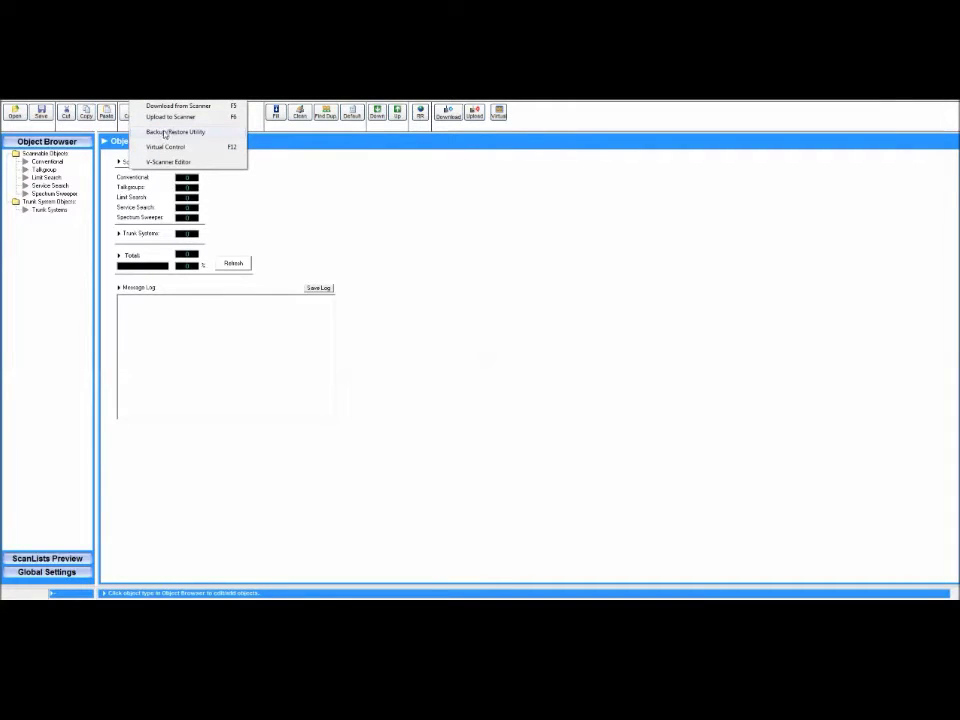
pyautogui.click(171, 146)
pyautogui.click(169, 101)
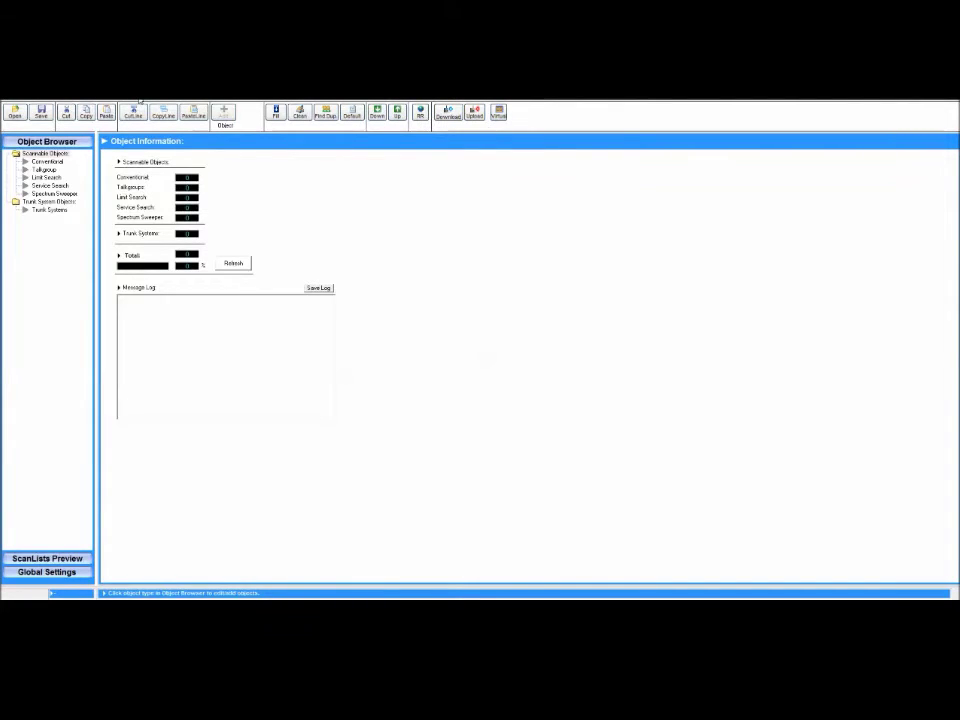
pyautogui.click(138, 100)
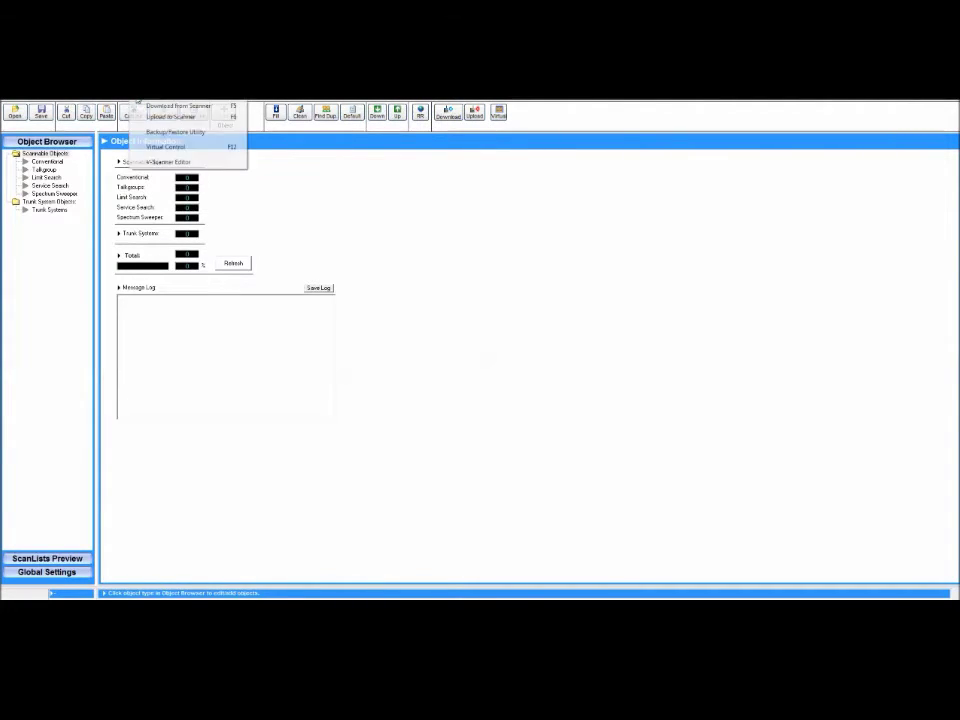
pyautogui.click(499, 154)
pyautogui.click(498, 113)
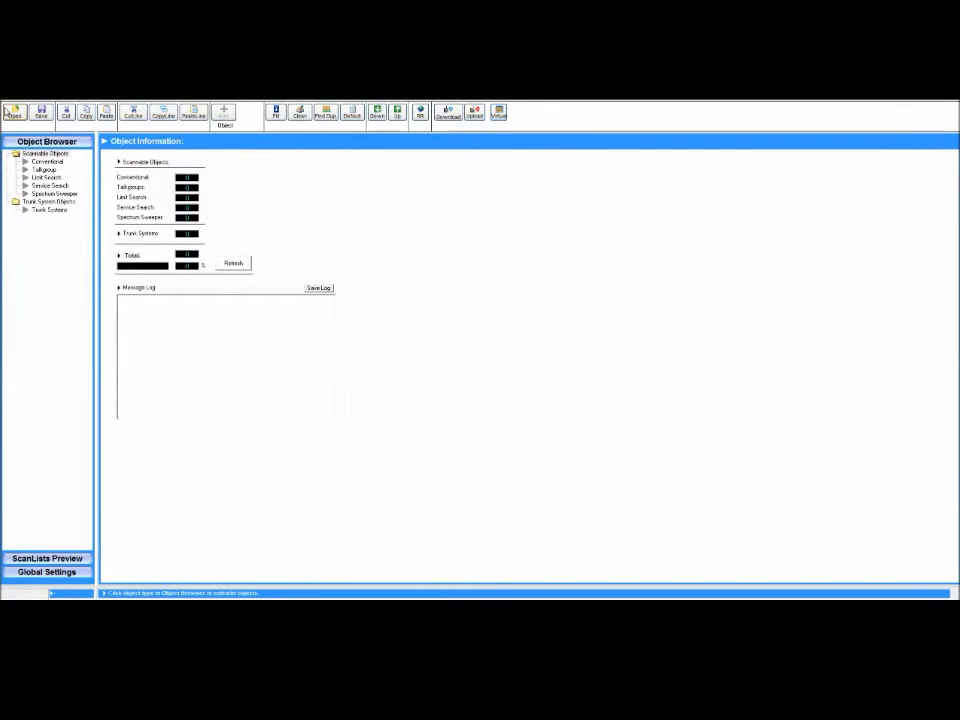
pyautogui.click(12, 112)
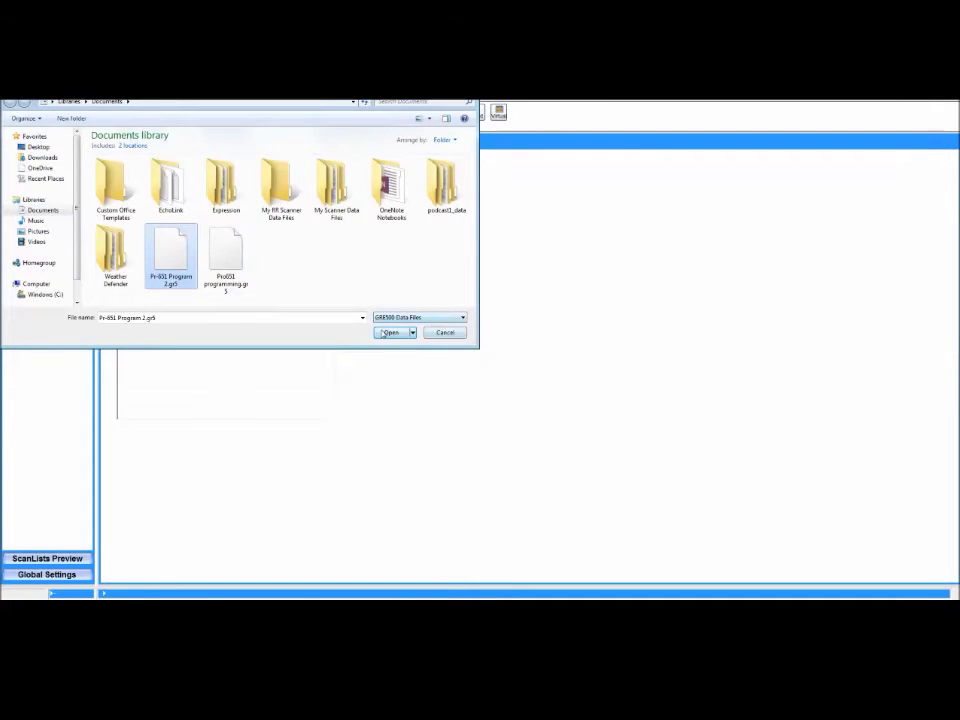
# - Load Pr-651 Program 2.gr5 from Documents
pyautogui.click(389, 332)
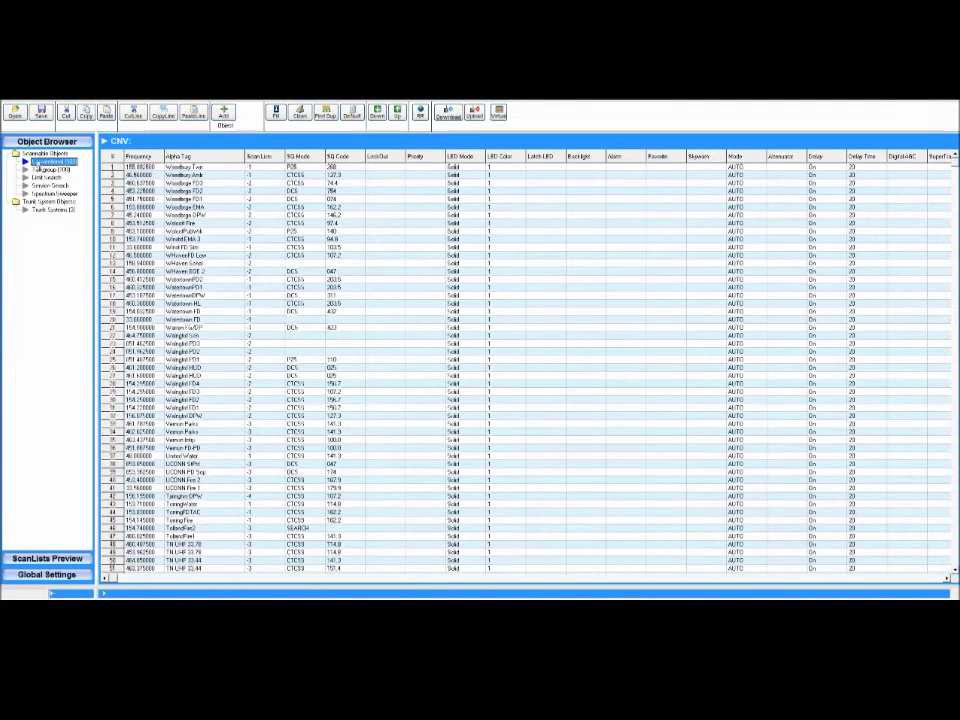
pyautogui.click(40, 170)
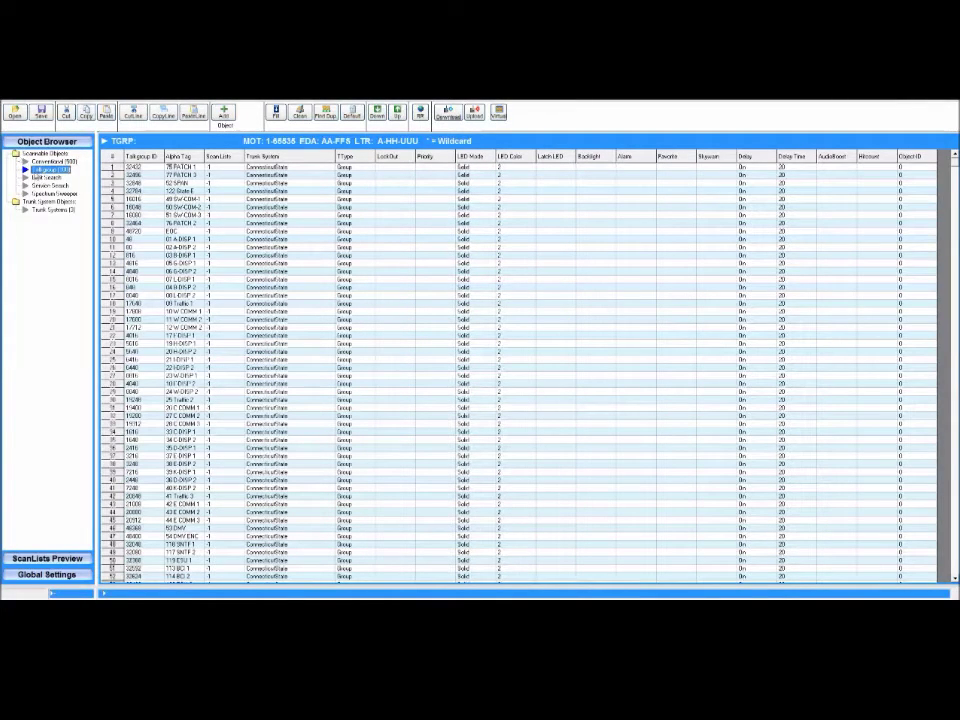
pyautogui.click(55, 161)
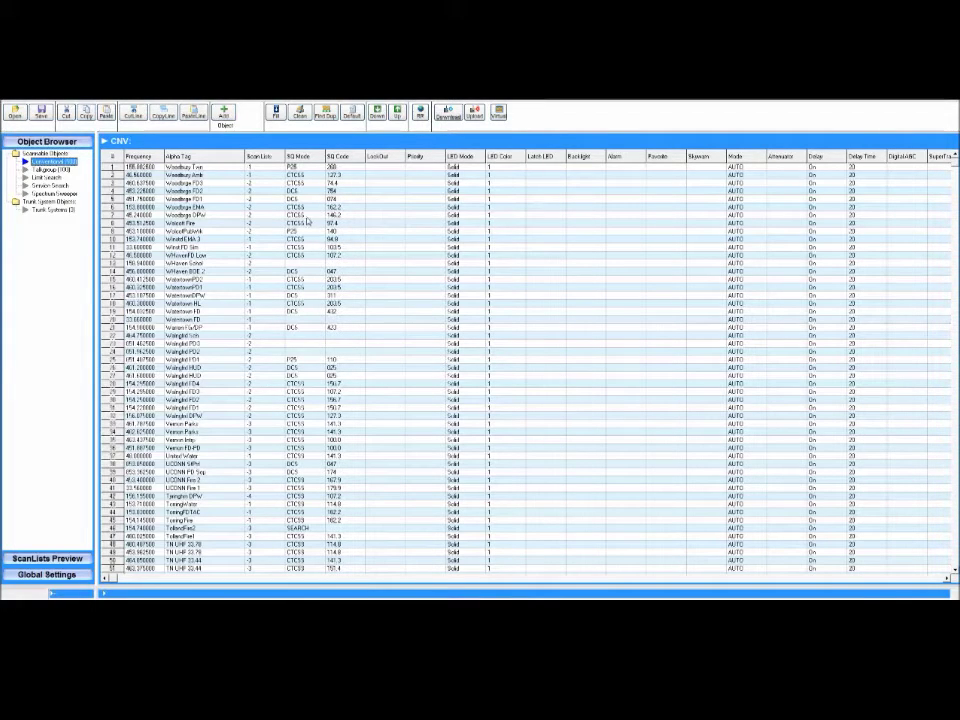
pyautogui.click(307, 220)
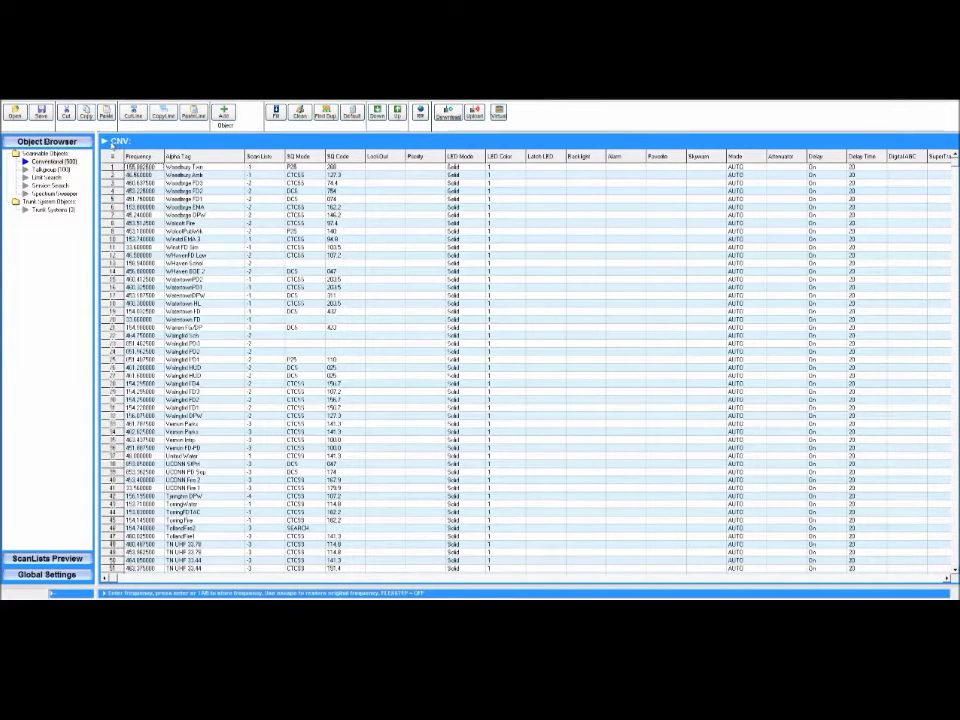
# - Review Woodbury Twn's alpha tag, frequency, scan list and squelch settings in row 1
pyautogui.click(150, 166)
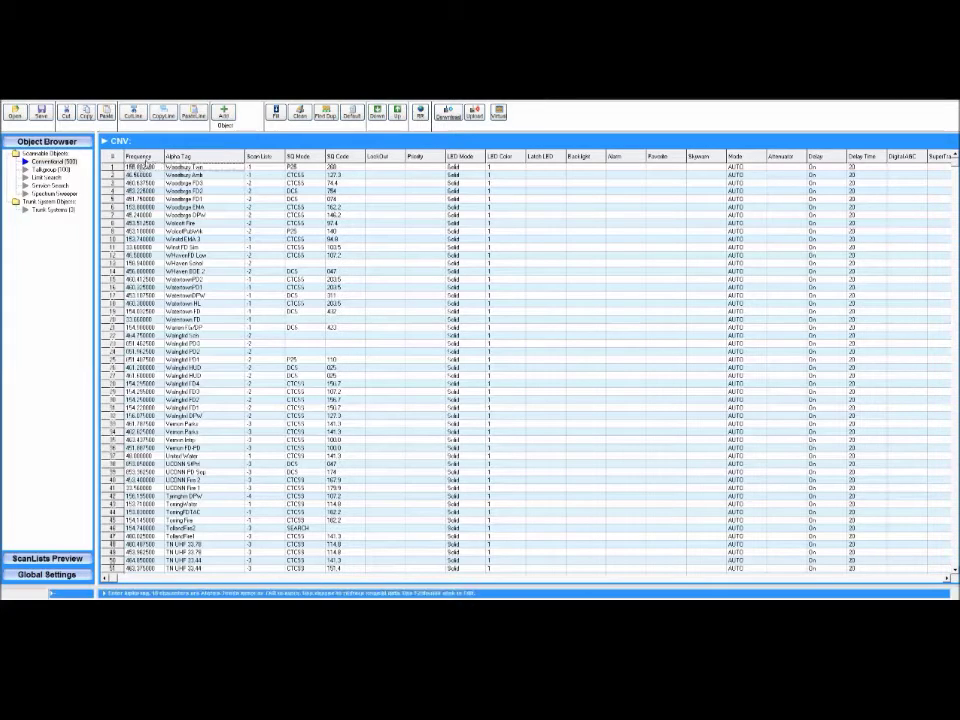
pyautogui.doubleClick(170, 167)
pyautogui.hotkey('shift', 'Tab')
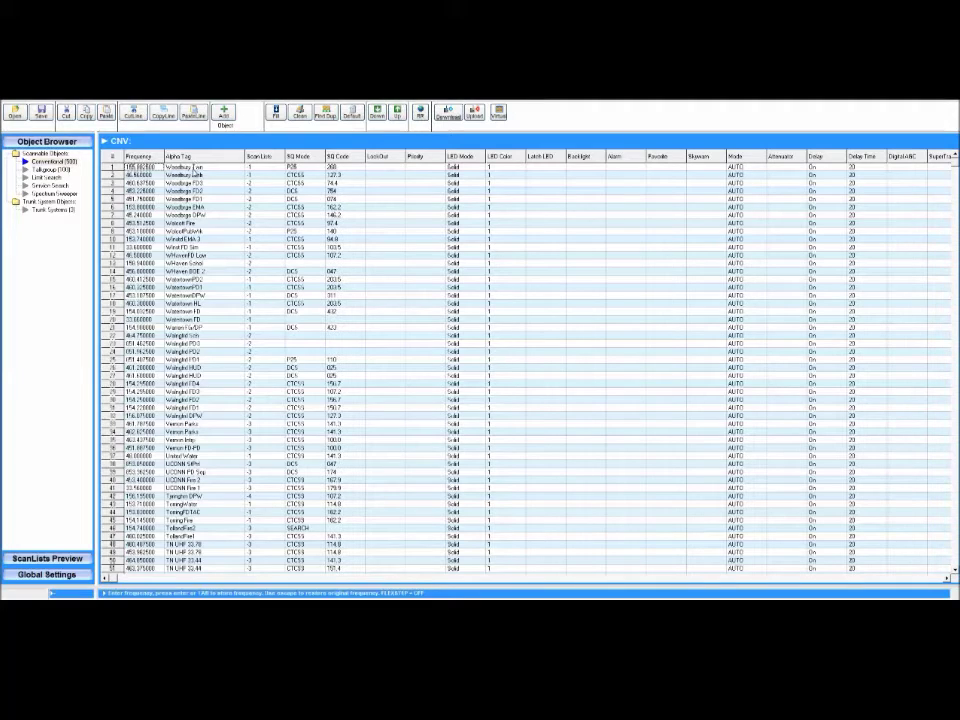
pyautogui.press('Down')
pyautogui.press('Down')
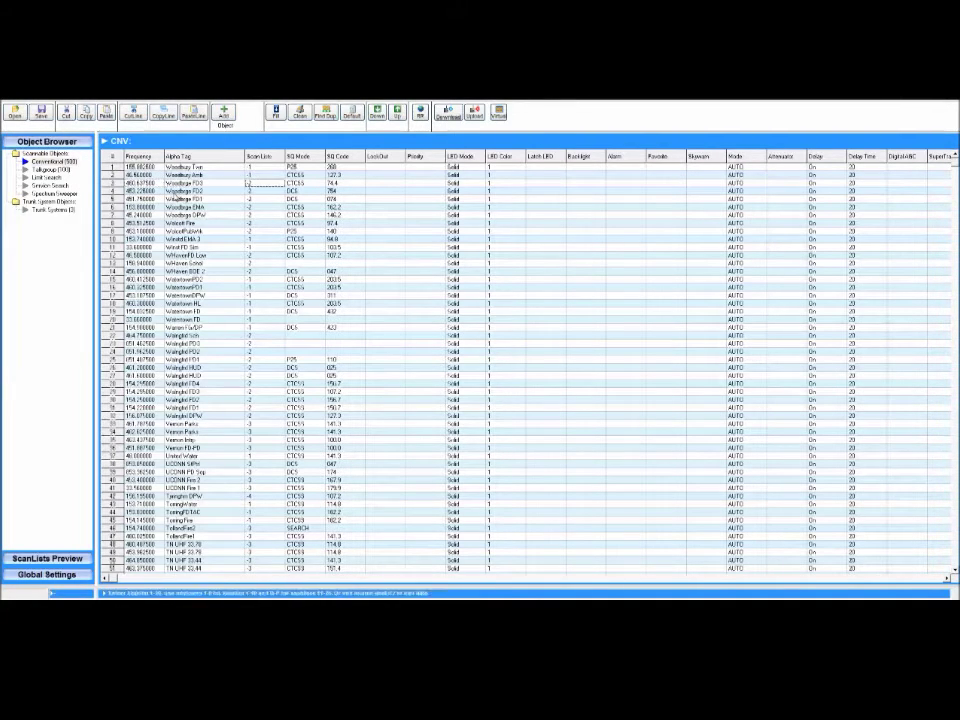
pyautogui.press('Right')
pyautogui.press('Right')
pyautogui.press('Up')
pyautogui.press('Up')
pyautogui.press('Right')
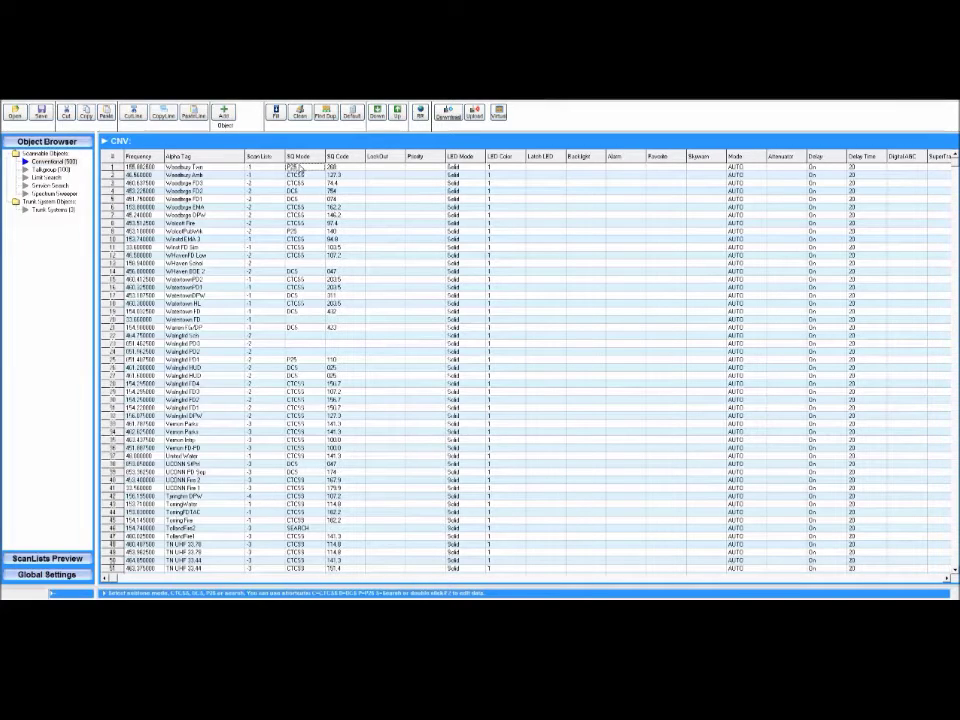
pyautogui.press('Right')
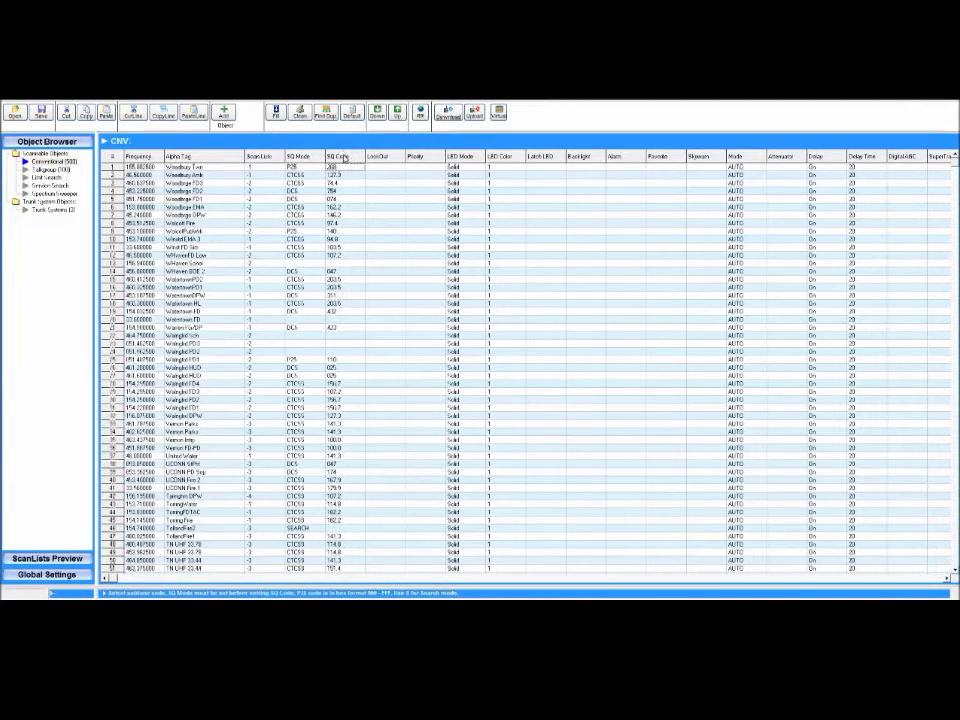
pyautogui.press('Down')
pyautogui.press('Right')
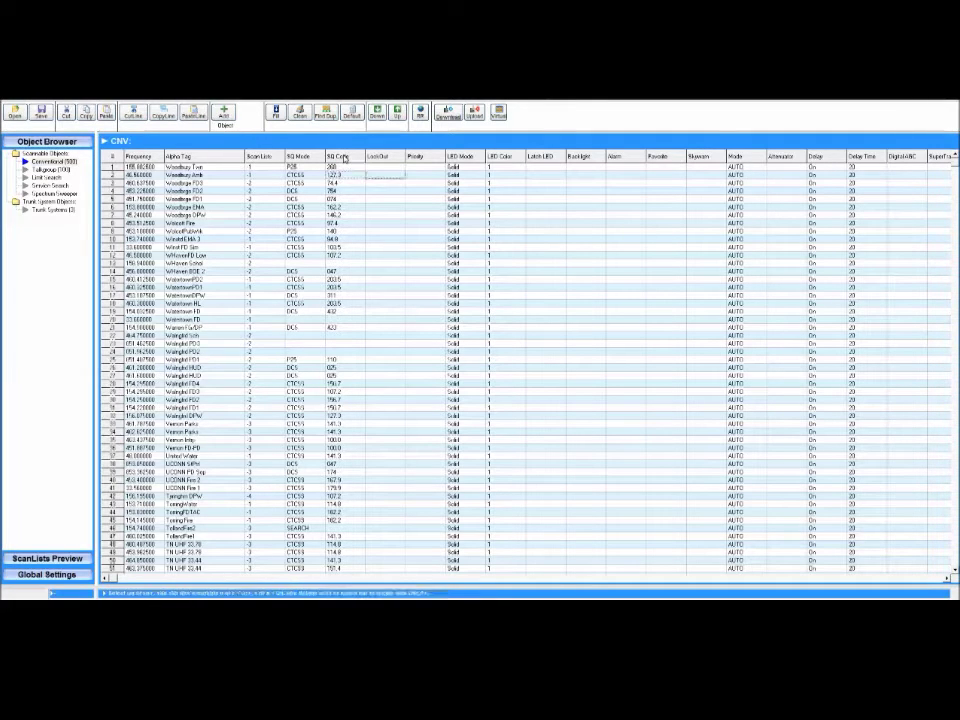
# - Set channel 1's LockOut to On and check its LED Mode choices unchanged
pyautogui.doubleClick(378, 167)
pyautogui.click(418, 175)
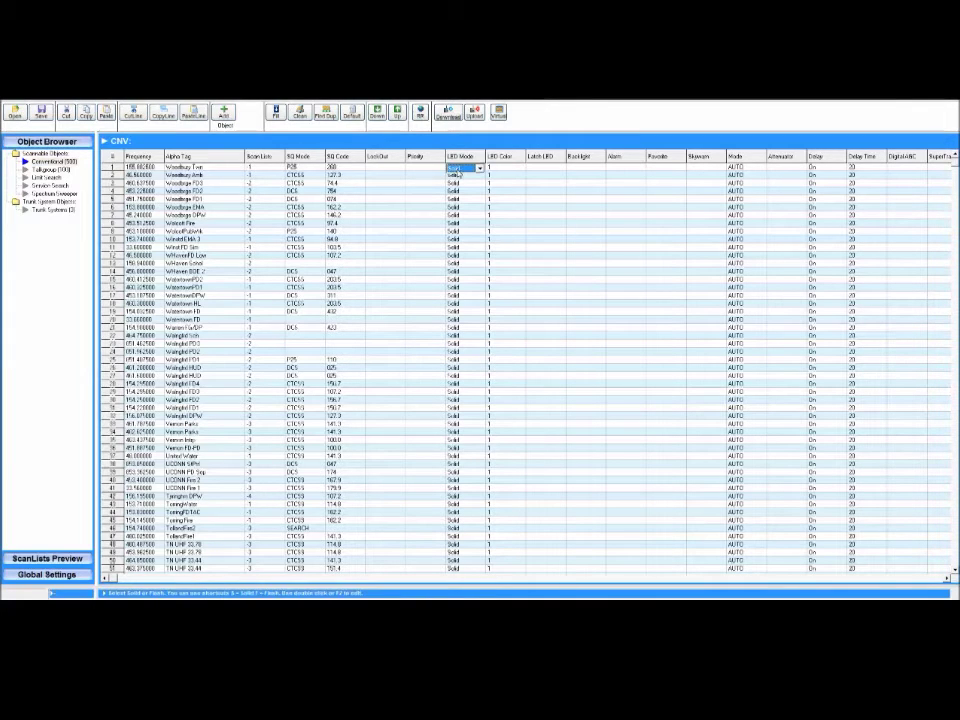
pyautogui.doubleClick(459, 168)
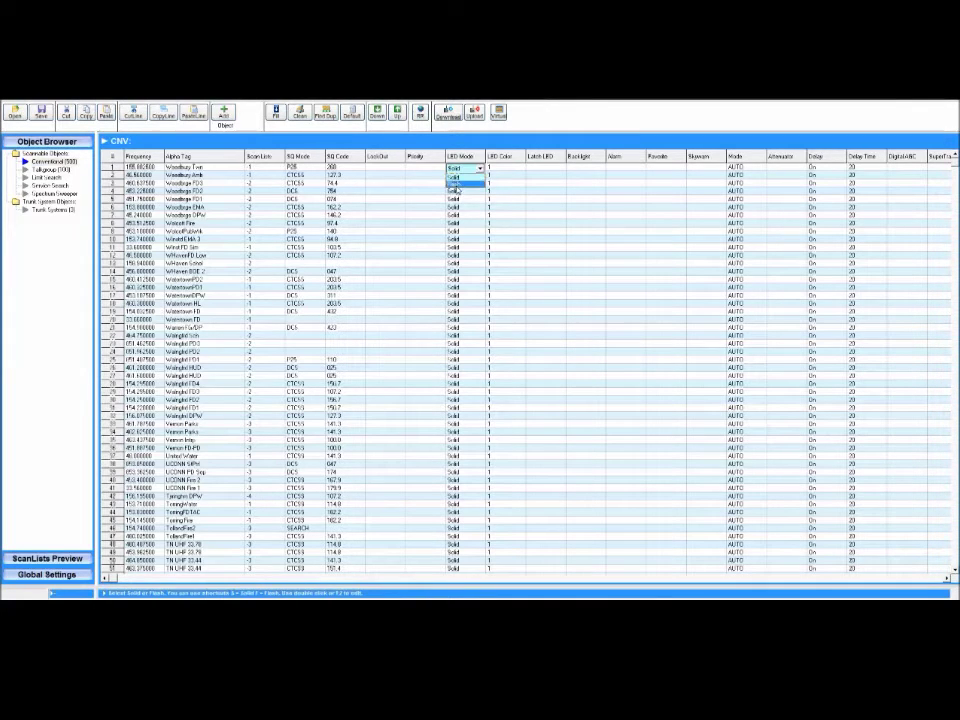
pyautogui.press('Escape')
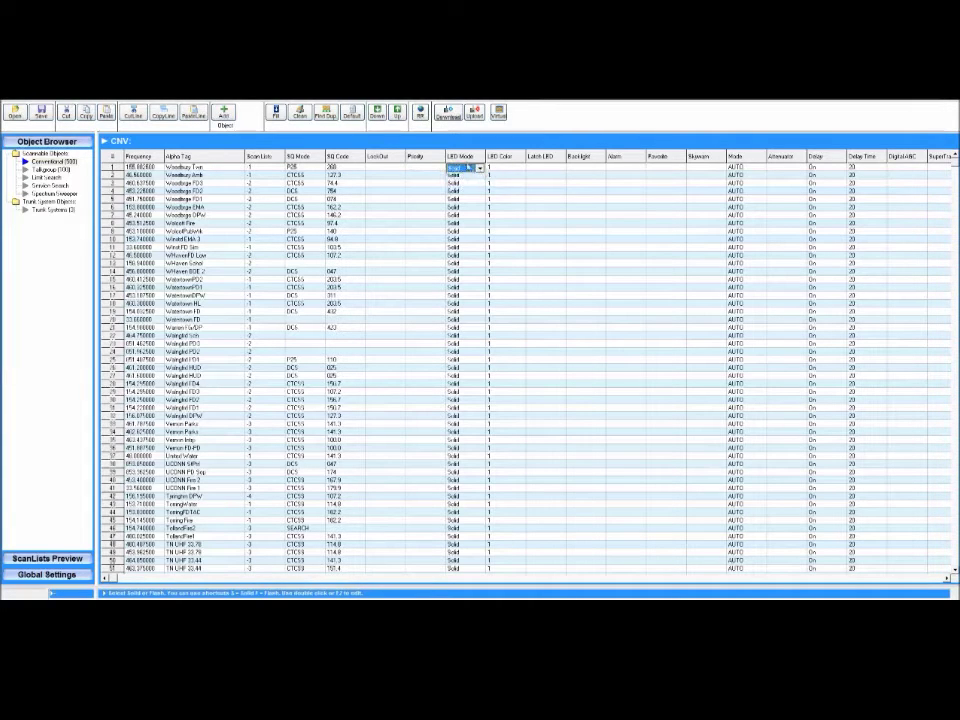
pyautogui.click(462, 157)
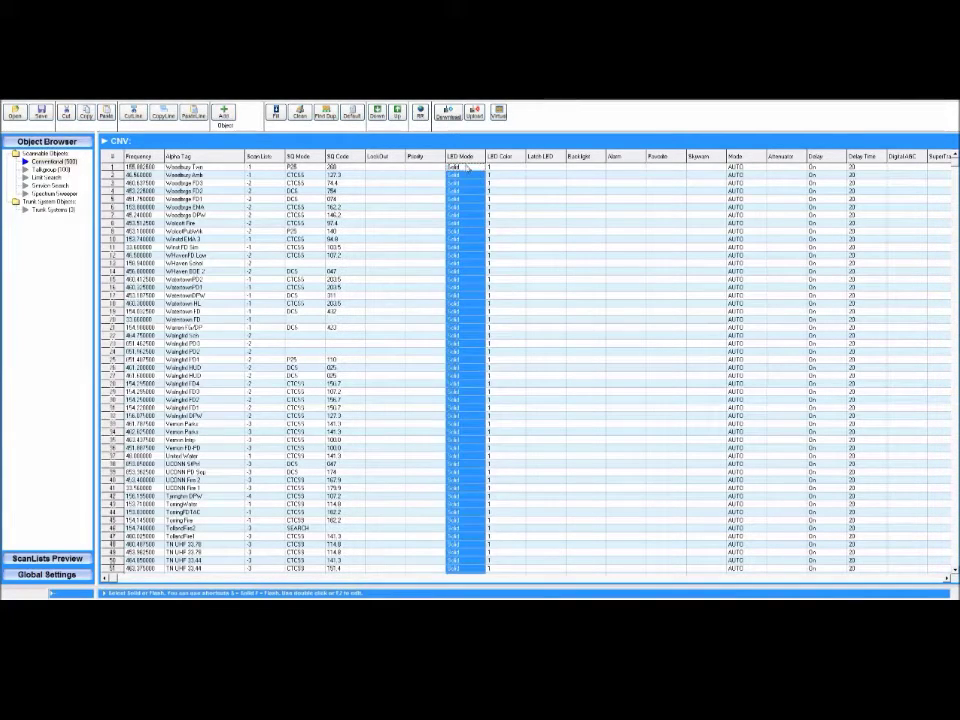
pyautogui.click(467, 169)
pyautogui.click(478, 169)
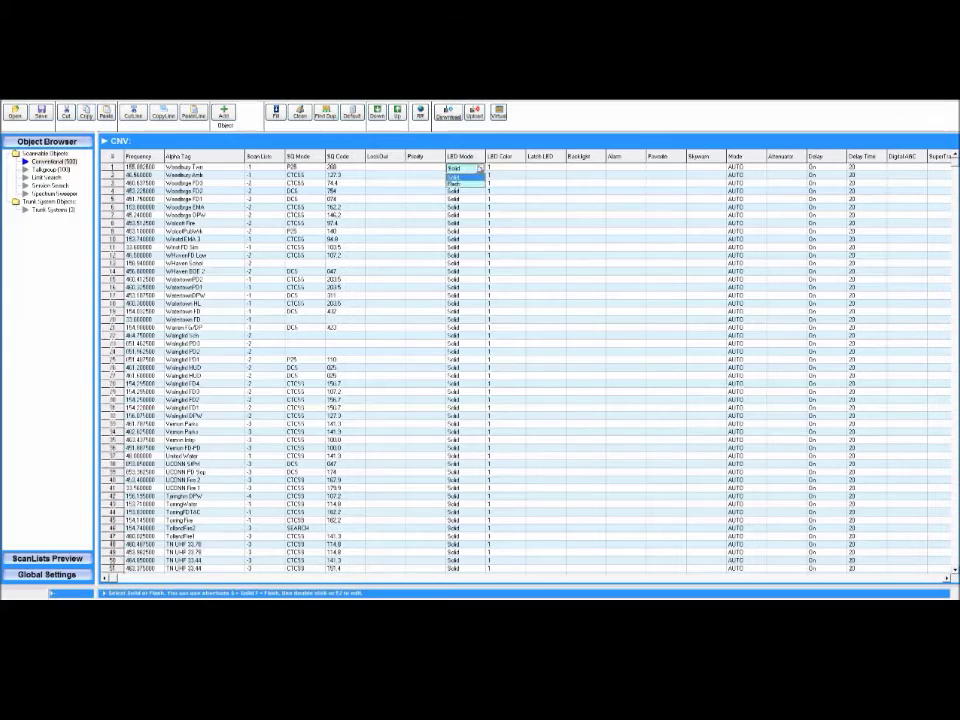
pyautogui.click(462, 186)
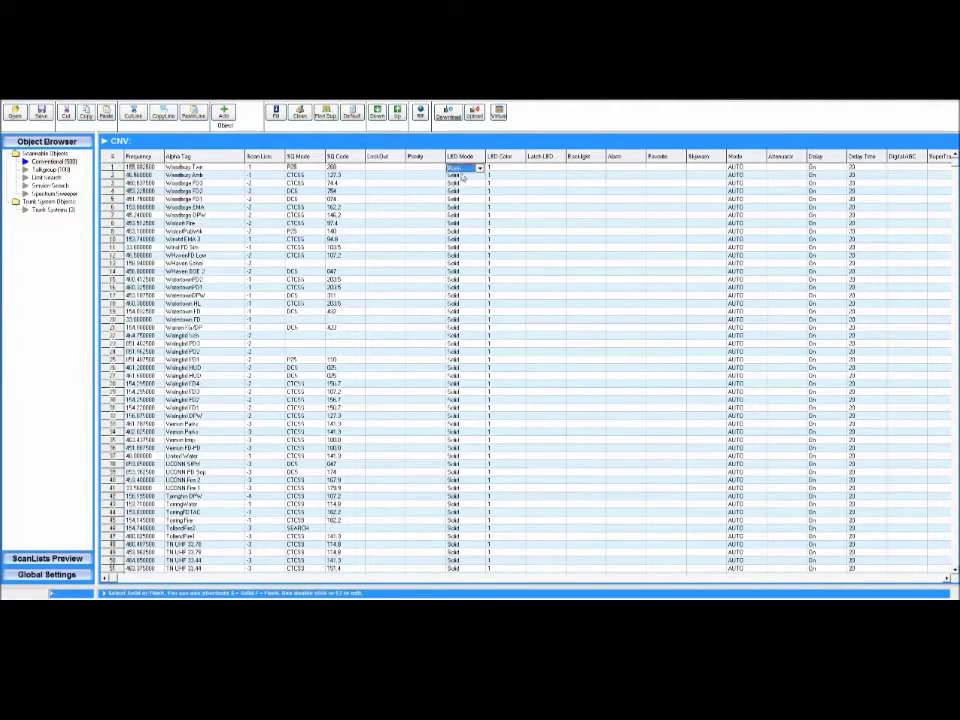
pyautogui.click(465, 157)
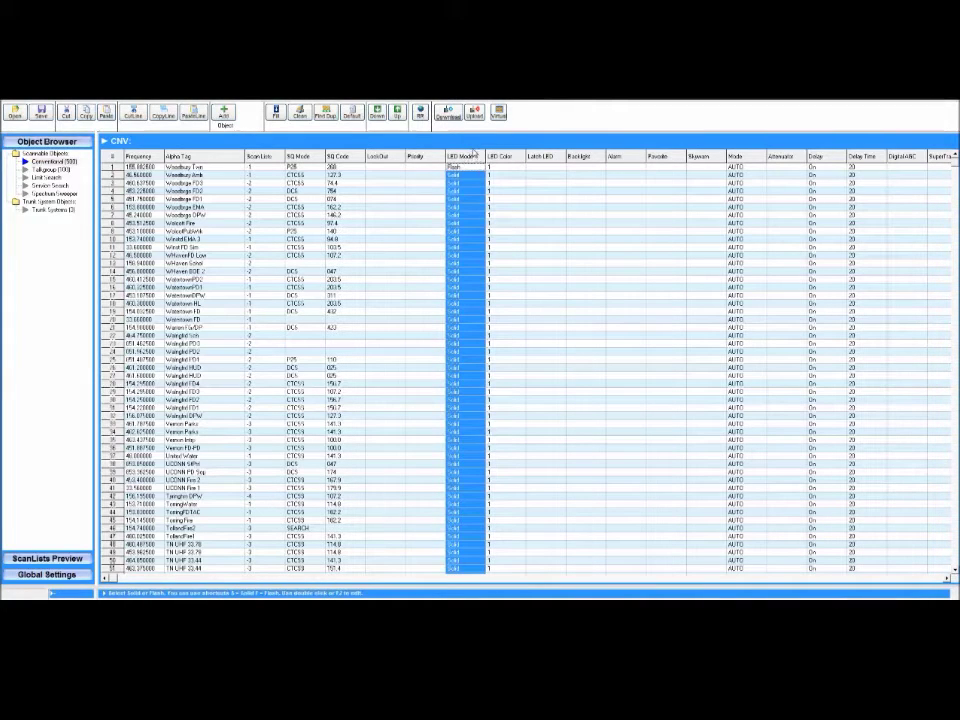
pyautogui.rightClick(455, 163)
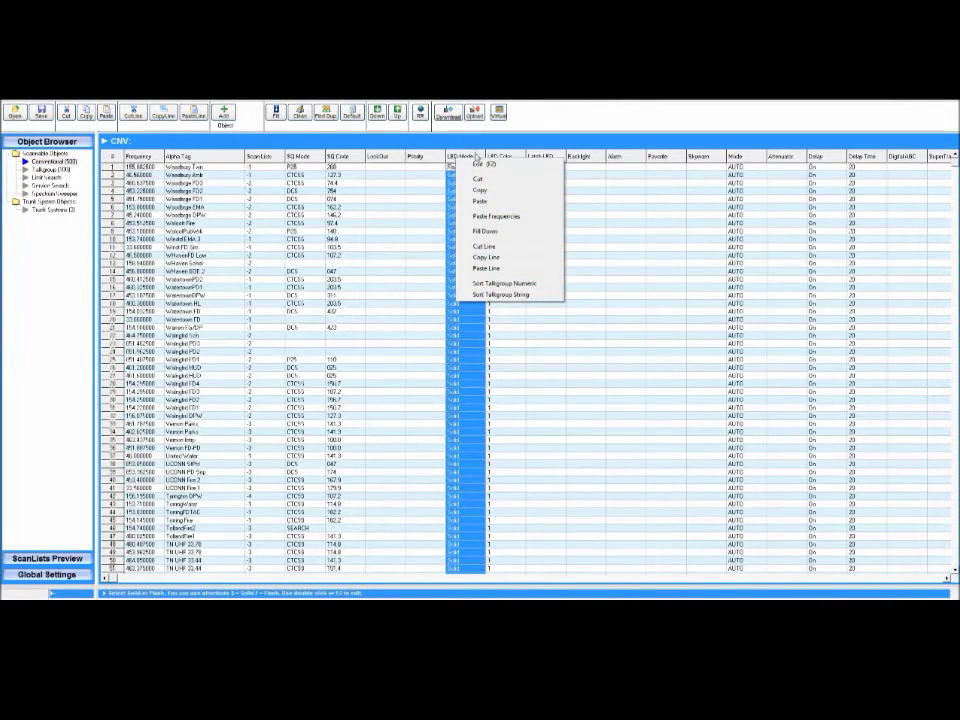
pyautogui.click(490, 231)
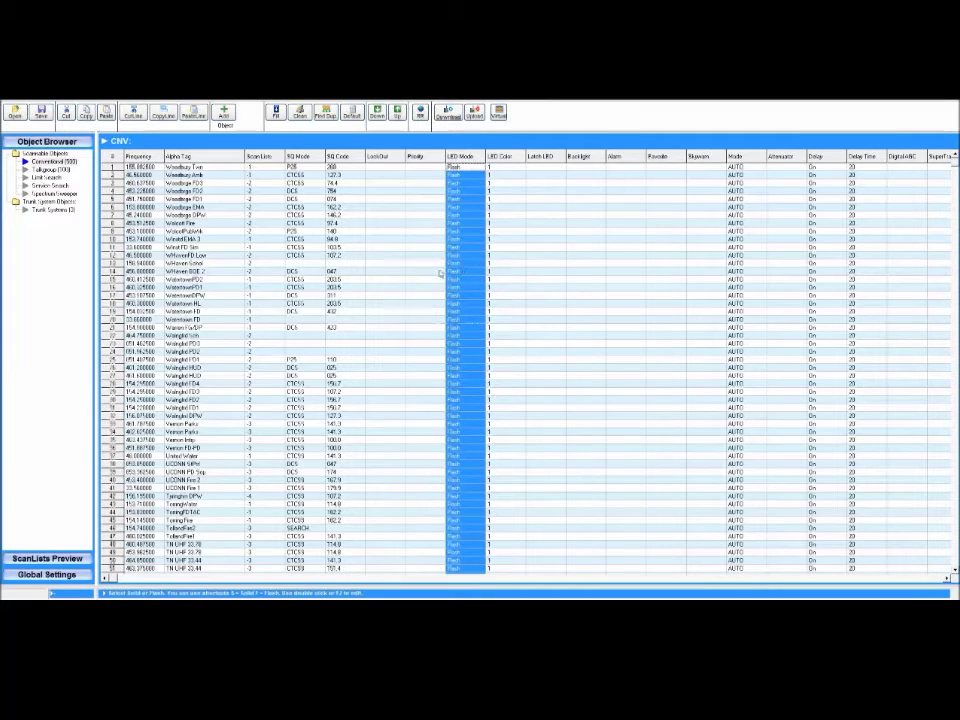
pyautogui.click(428, 368)
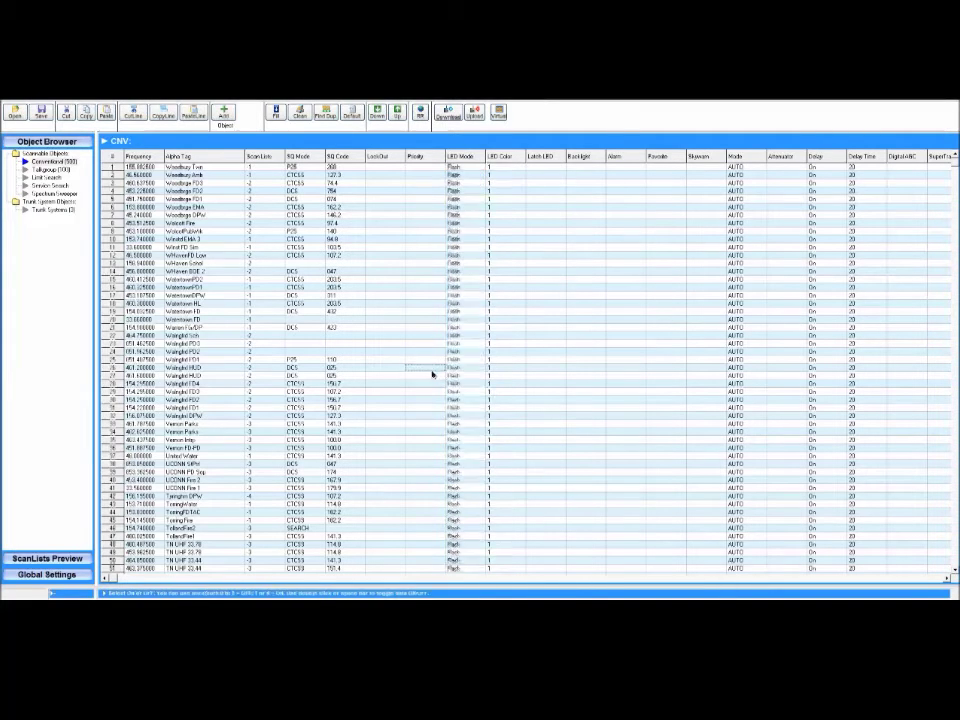
pyautogui.rightClick(465, 157)
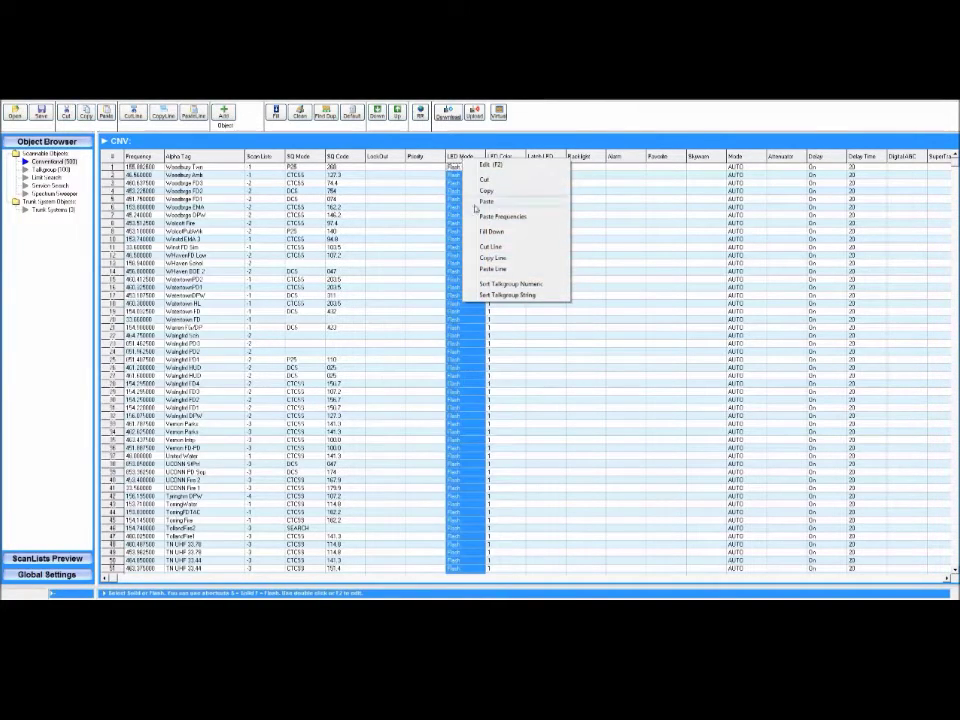
pyautogui.click(462, 182)
pyautogui.click(463, 168)
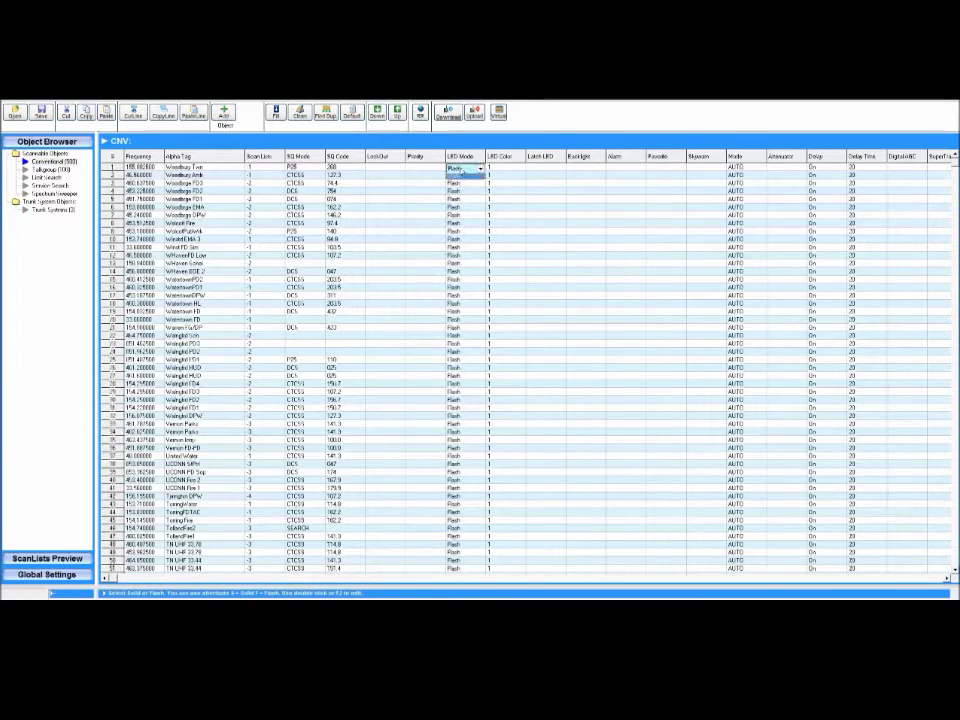
pyautogui.click(457, 179)
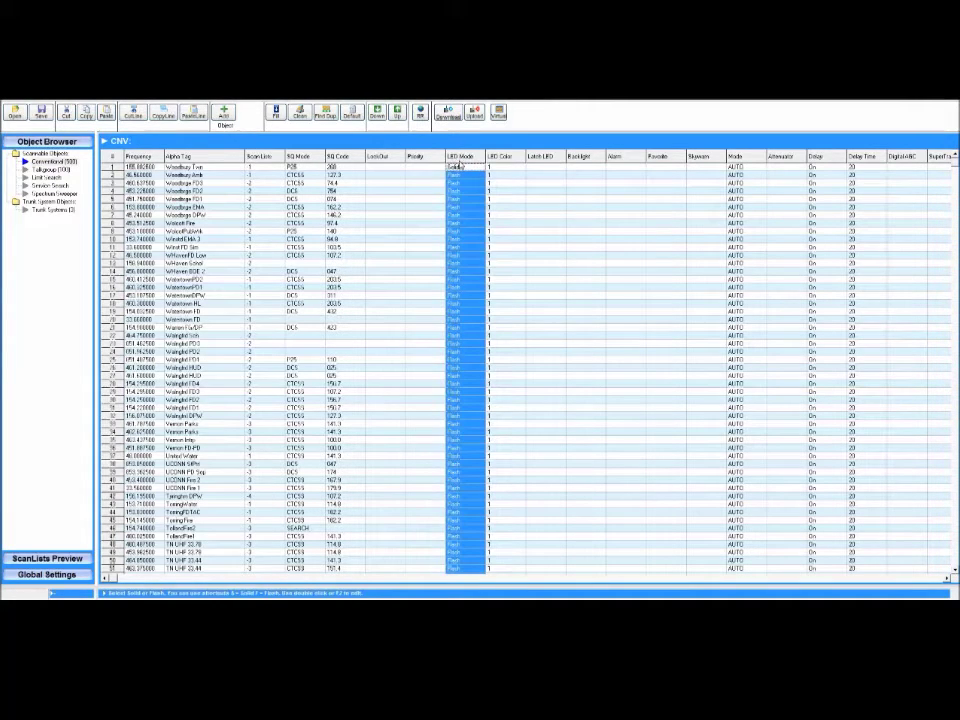
pyautogui.rightClick(460, 166)
pyautogui.click(485, 227)
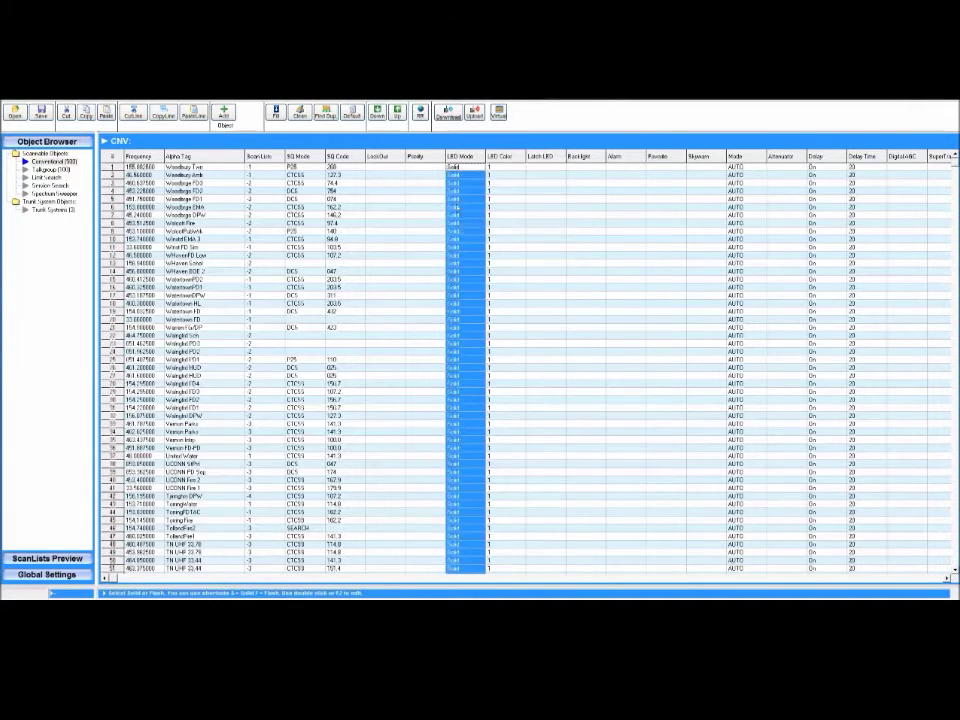
pyautogui.click(465, 199)
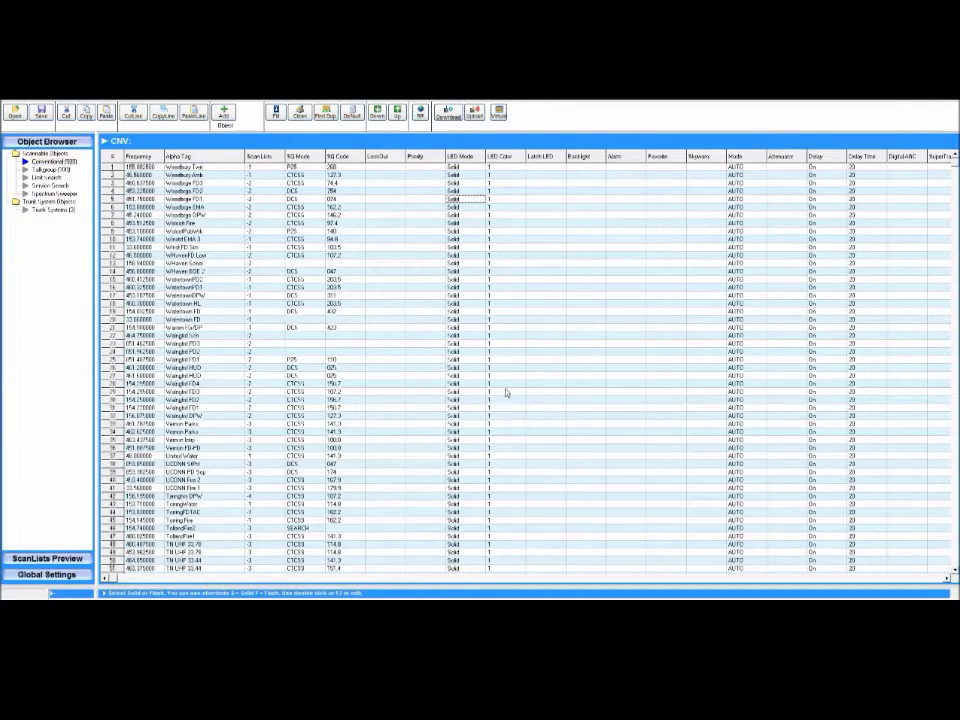
pyautogui.doubleClick(508, 168)
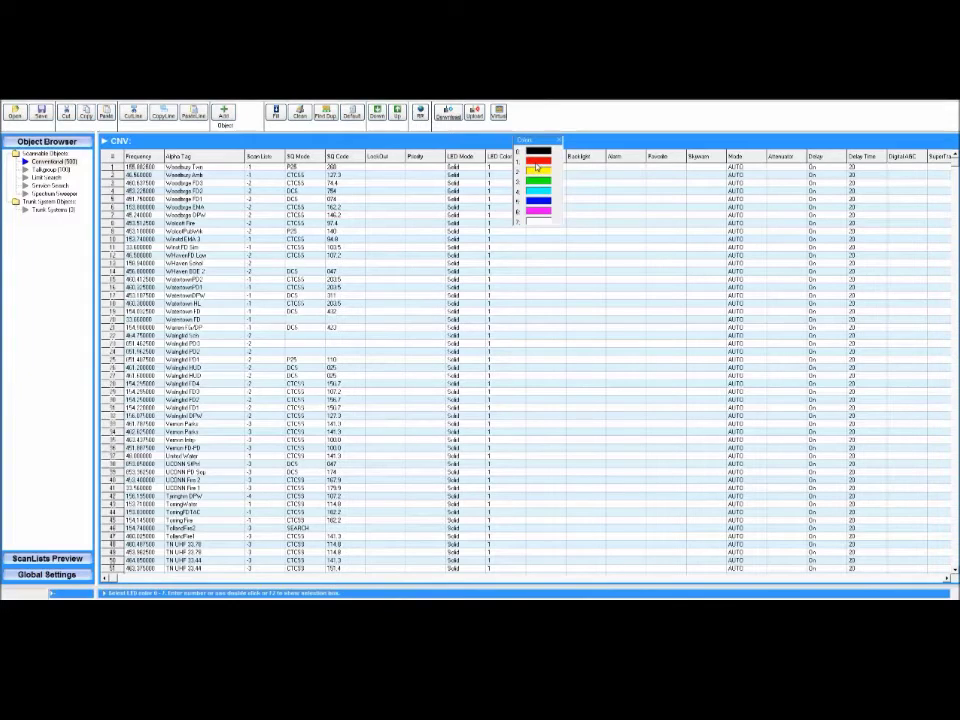
pyautogui.click(528, 164)
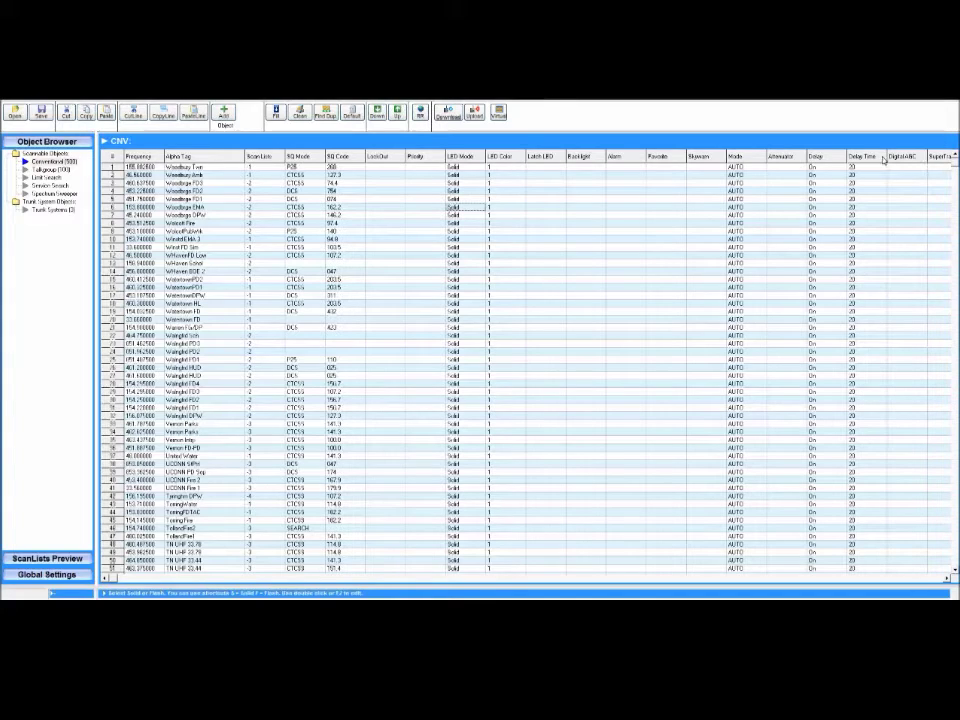
pyautogui.click(614, 156)
# - Set channel 1's Backlight to On and Fill Down to every conventional channel
pyautogui.click(540, 156)
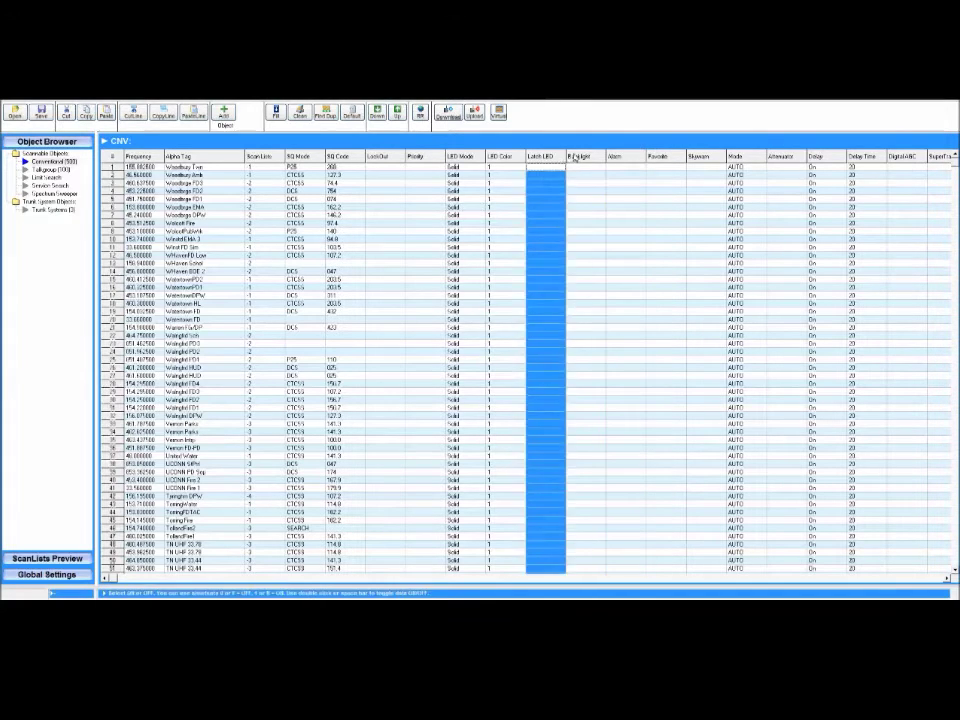
pyautogui.click(578, 156)
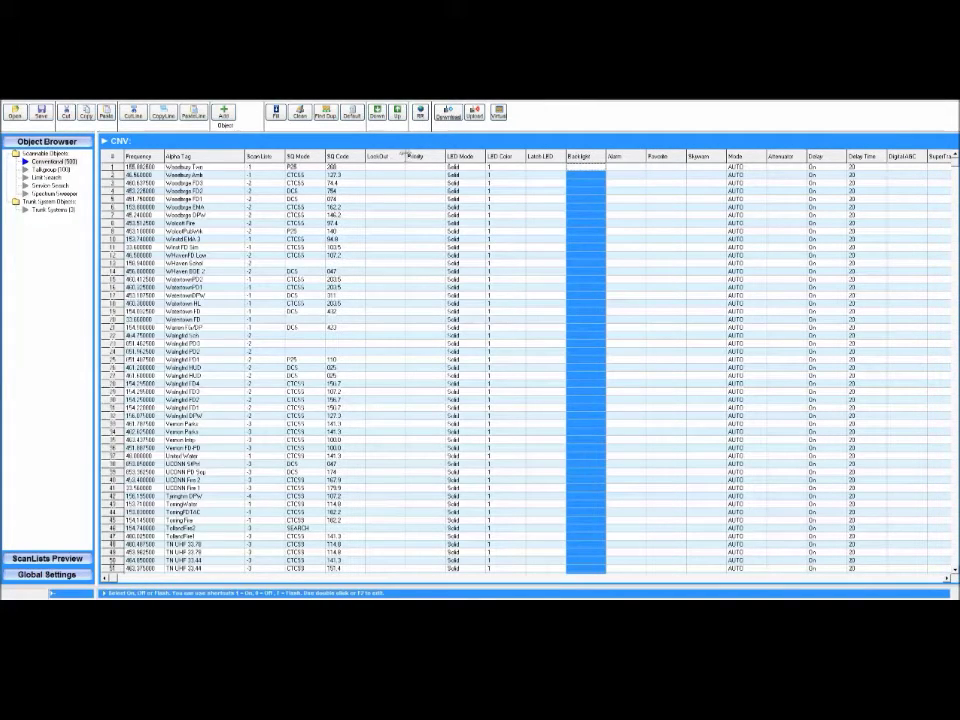
pyautogui.click(577, 153)
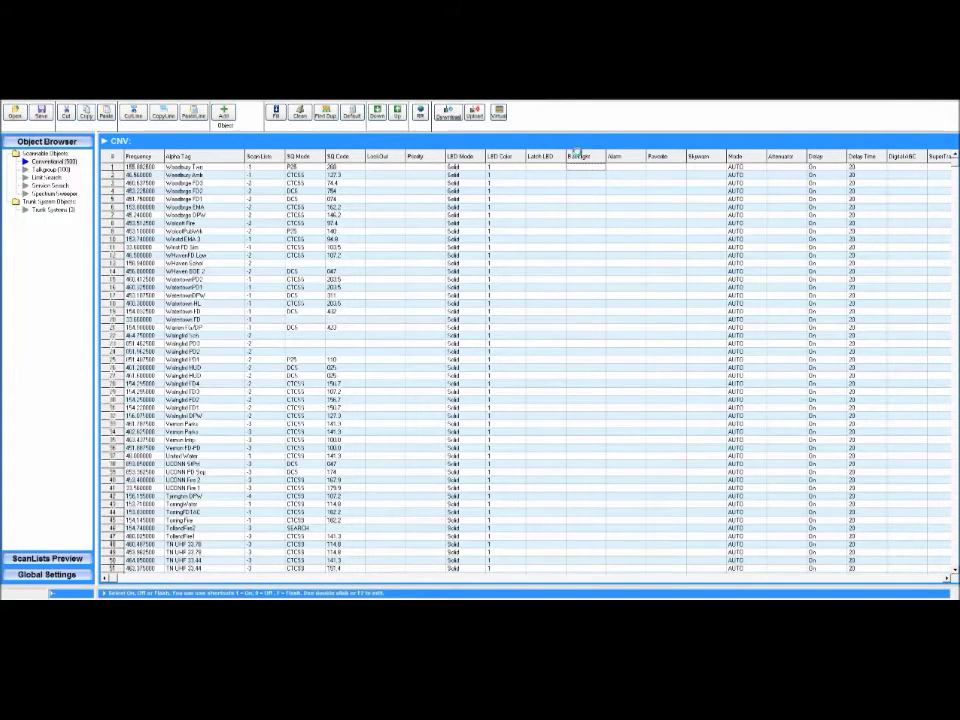
pyautogui.rightClick(580, 157)
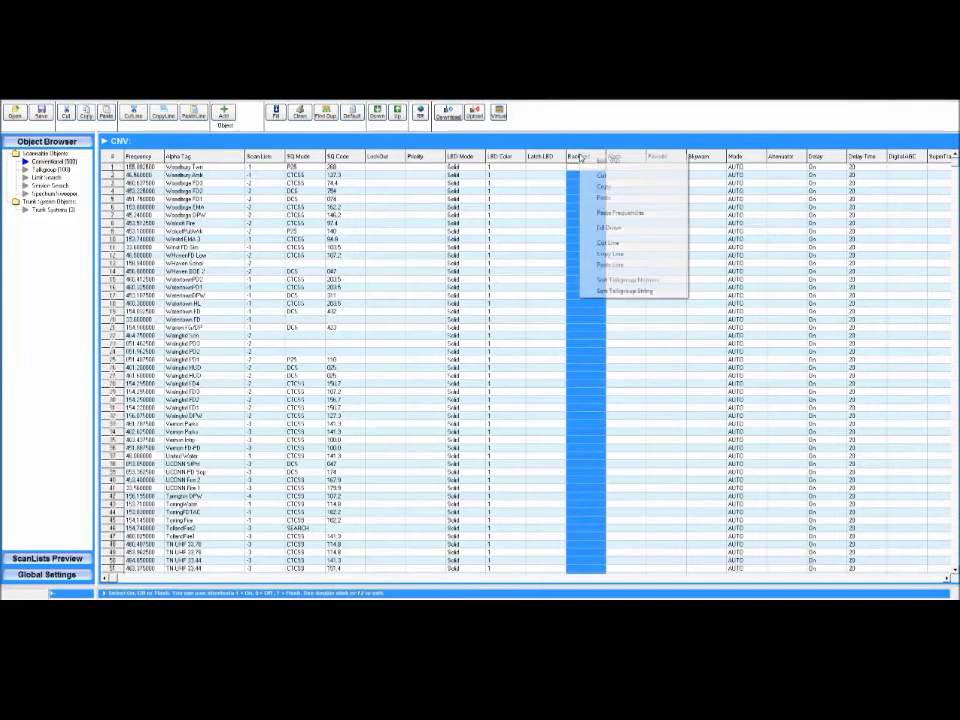
pyautogui.click(591, 168)
pyautogui.click(599, 168)
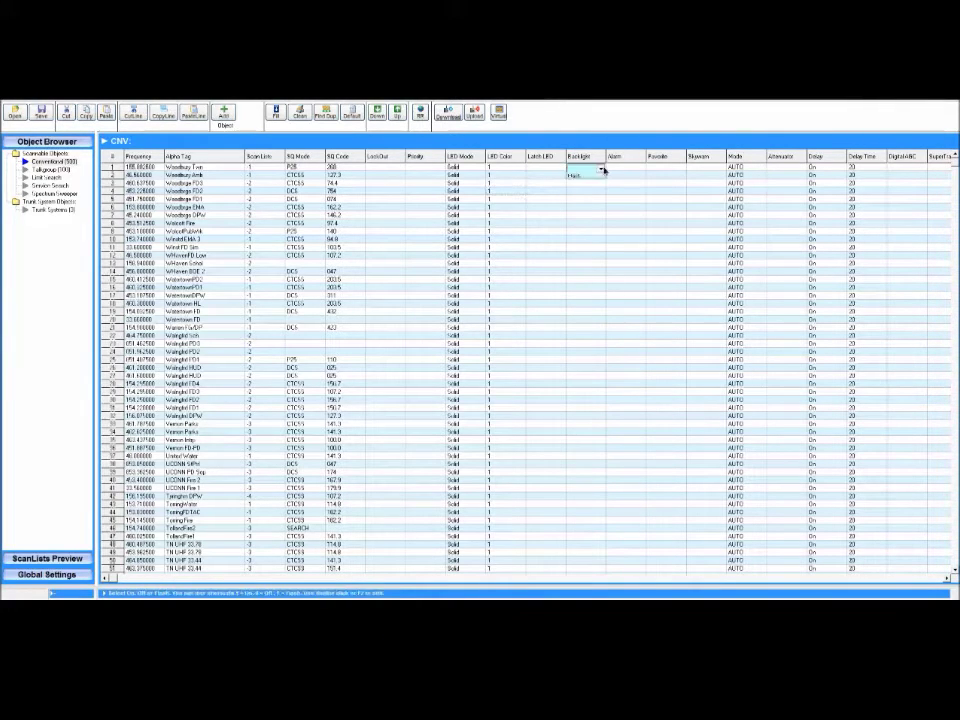
pyautogui.click(576, 176)
pyautogui.rightClick(586, 158)
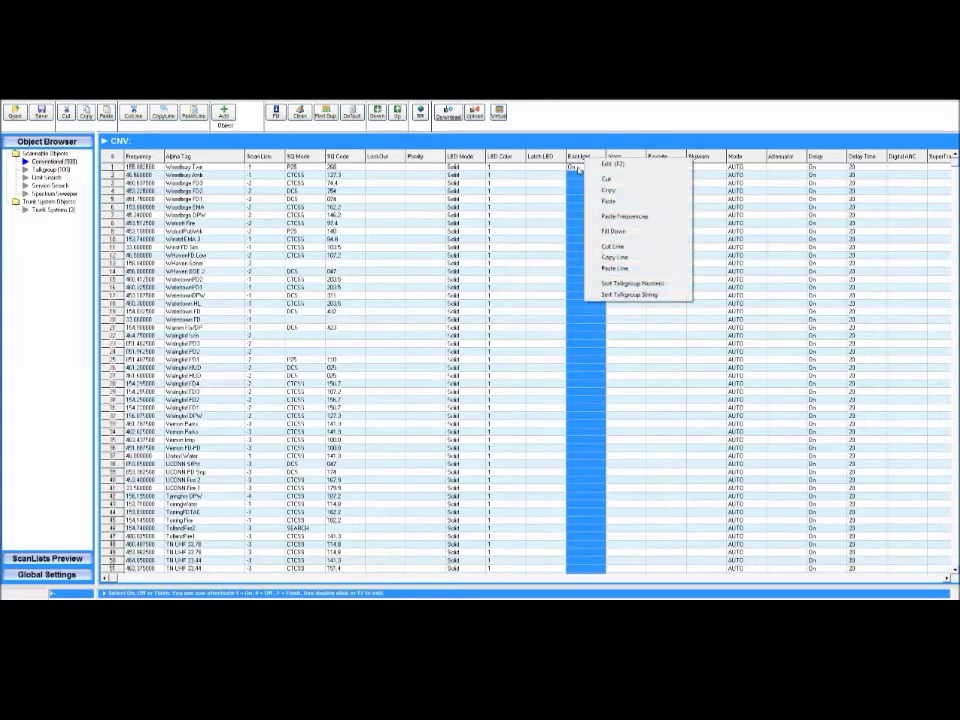
pyautogui.click(620, 230)
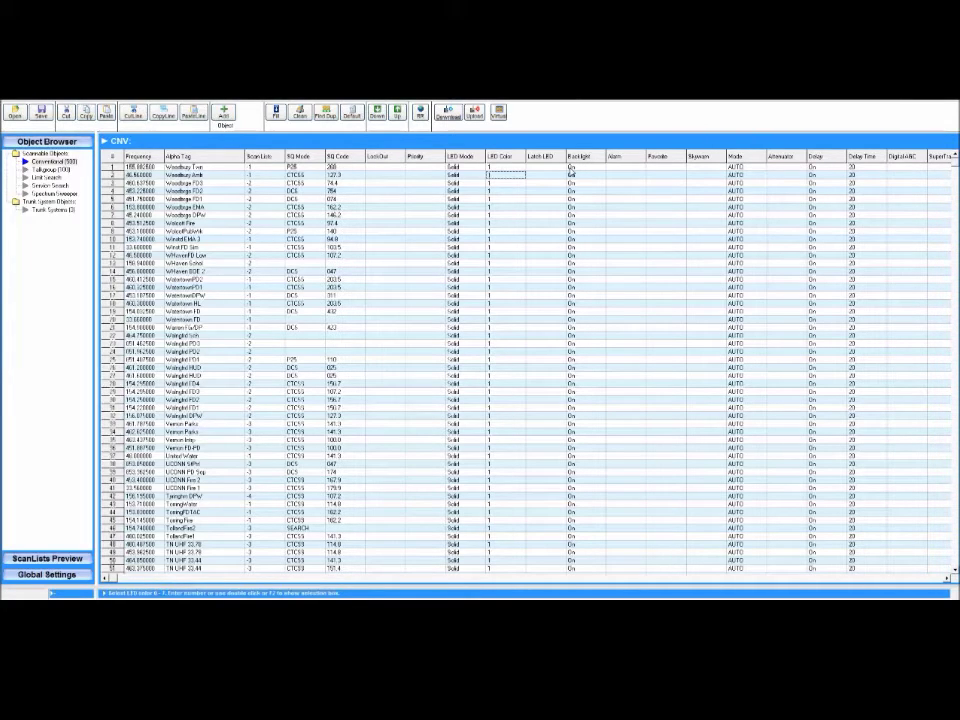
pyautogui.press('Right')
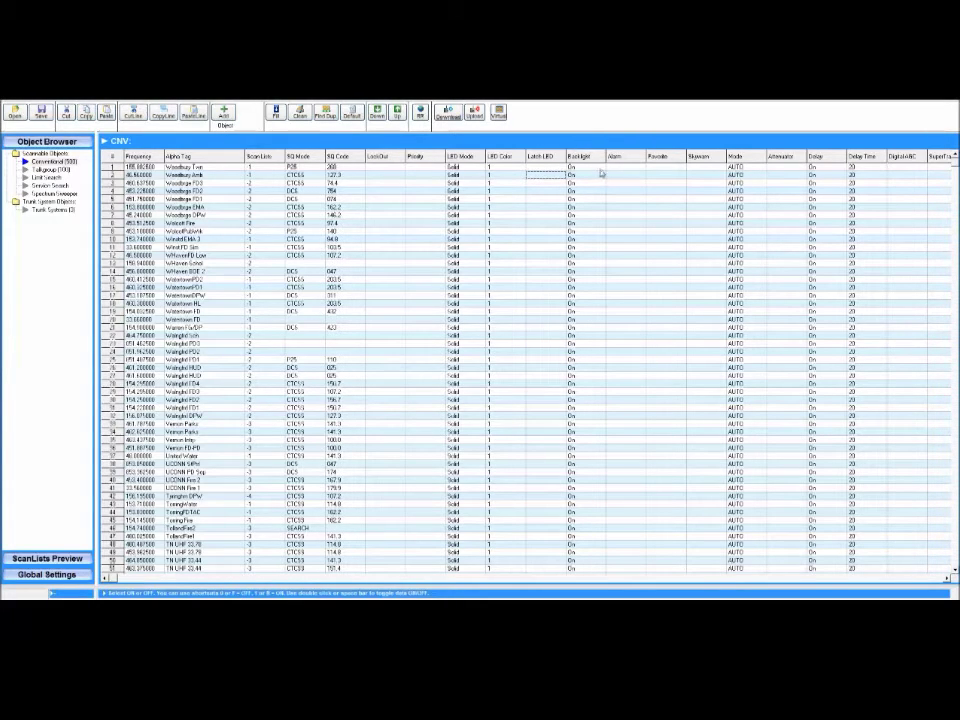
# - Review the Latch LED, Skywarn and remaining channel columns, then show the Talkgroup table
pyautogui.click(544, 156)
pyautogui.click(510, 191)
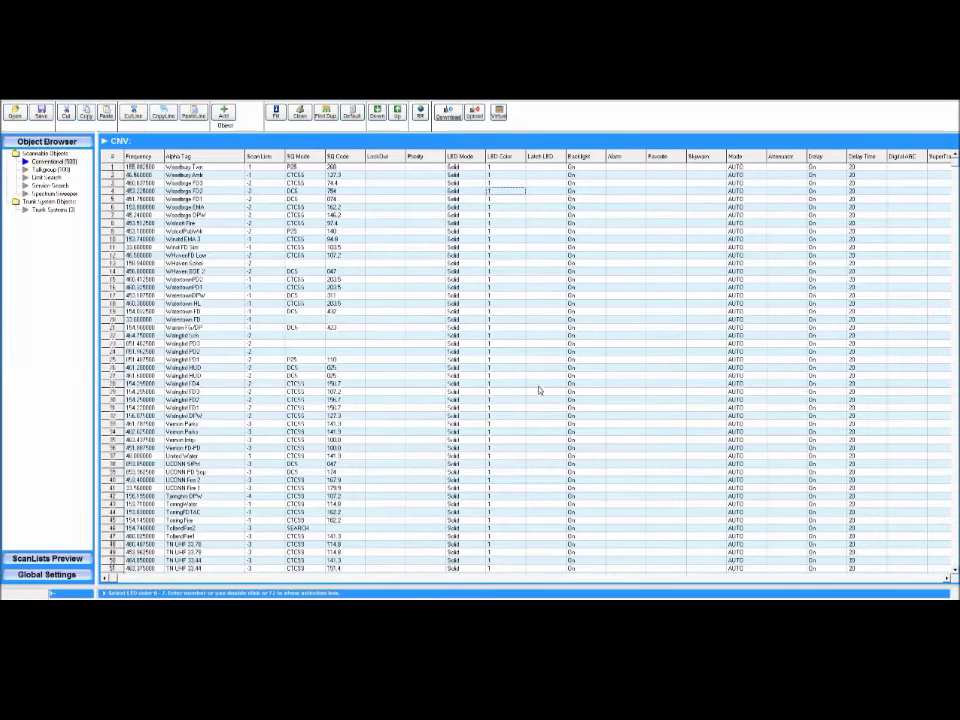
pyautogui.click(422, 279)
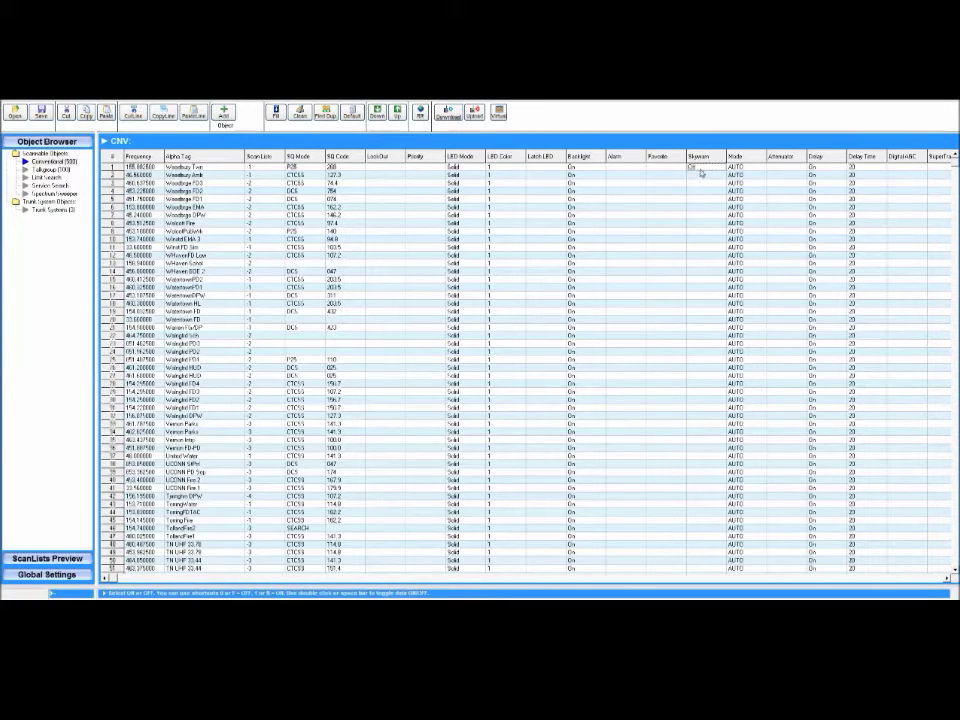
pyautogui.click(380, 184)
pyautogui.moveTo(544, 578); pyautogui.dragTo(667, 576)
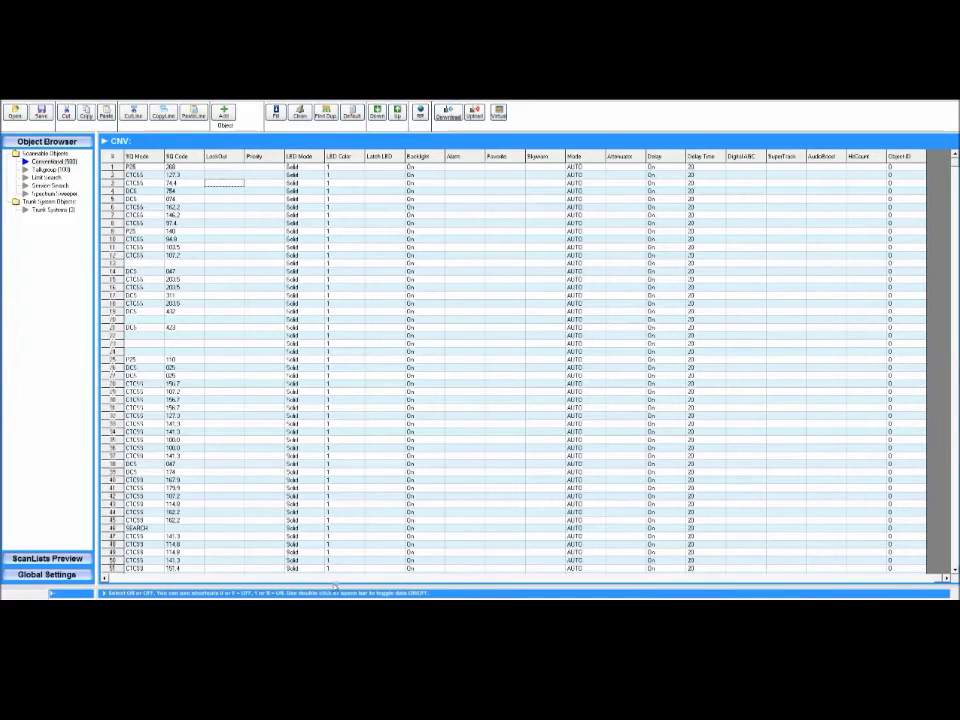
pyautogui.hscroll(-3, 247, 442)
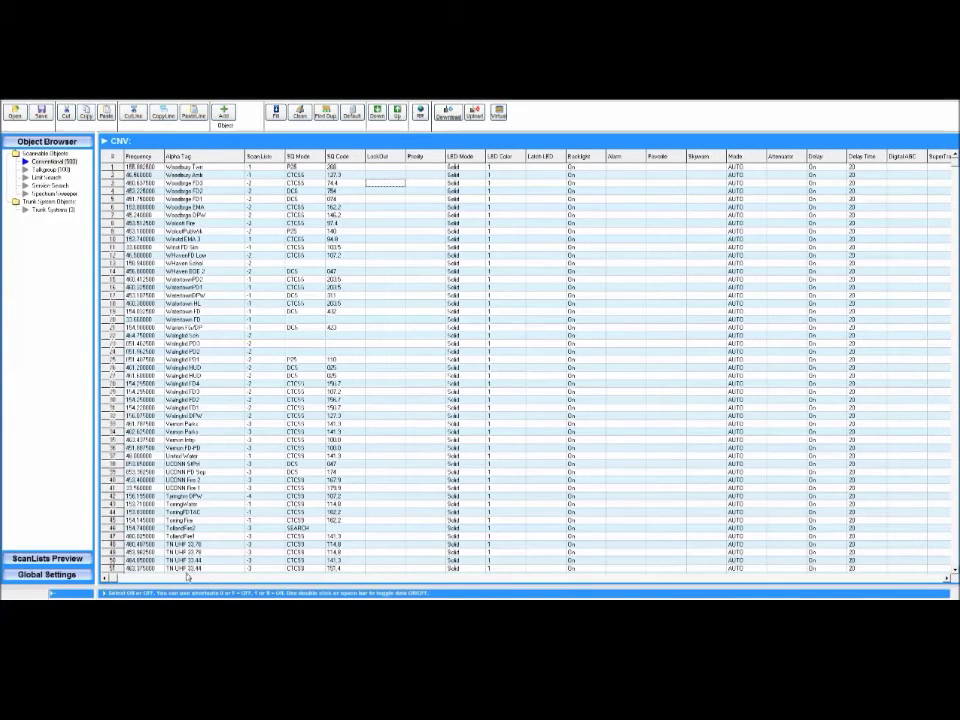
pyautogui.click(42, 170)
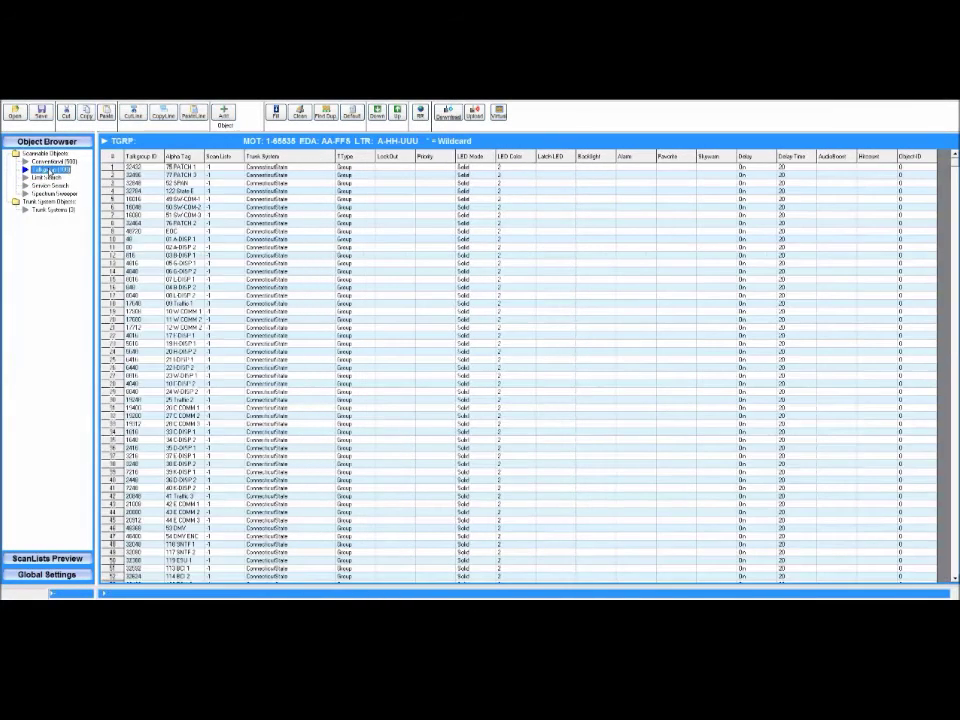
# - Set talkgroup 1's Backlight to On and Fill Down the whole Backlight column
pyautogui.click(503, 170)
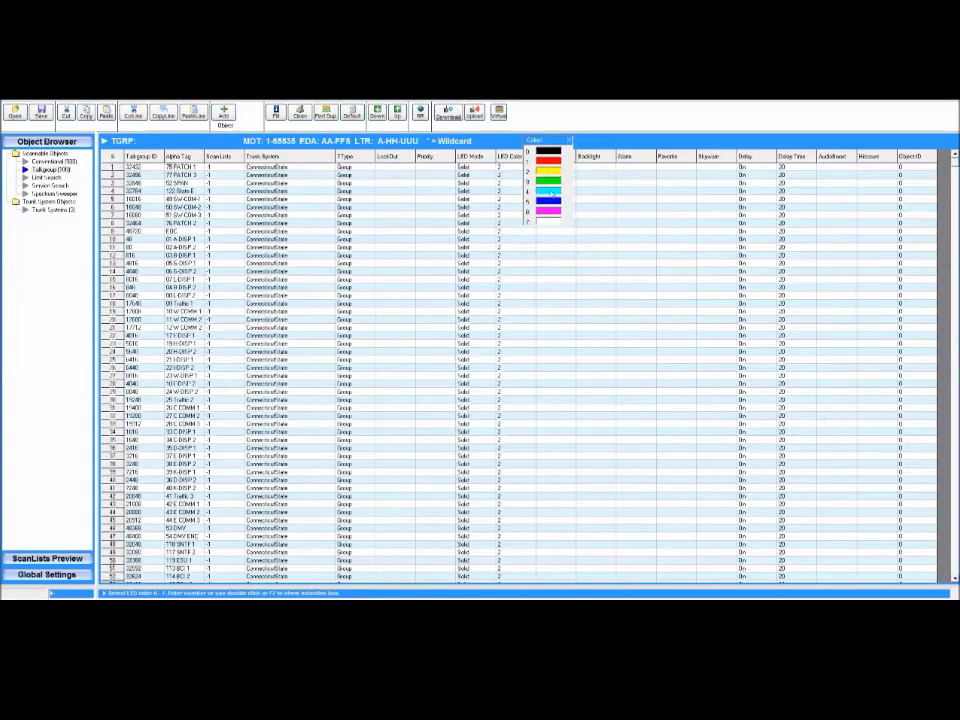
pyautogui.click(365, 184)
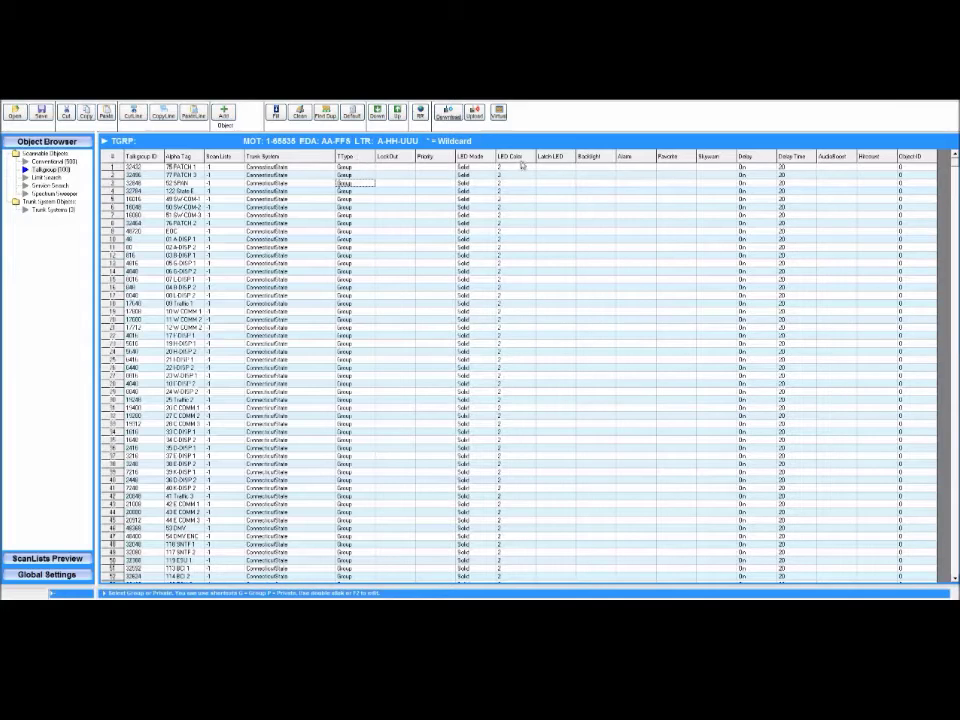
pyautogui.click(585, 157)
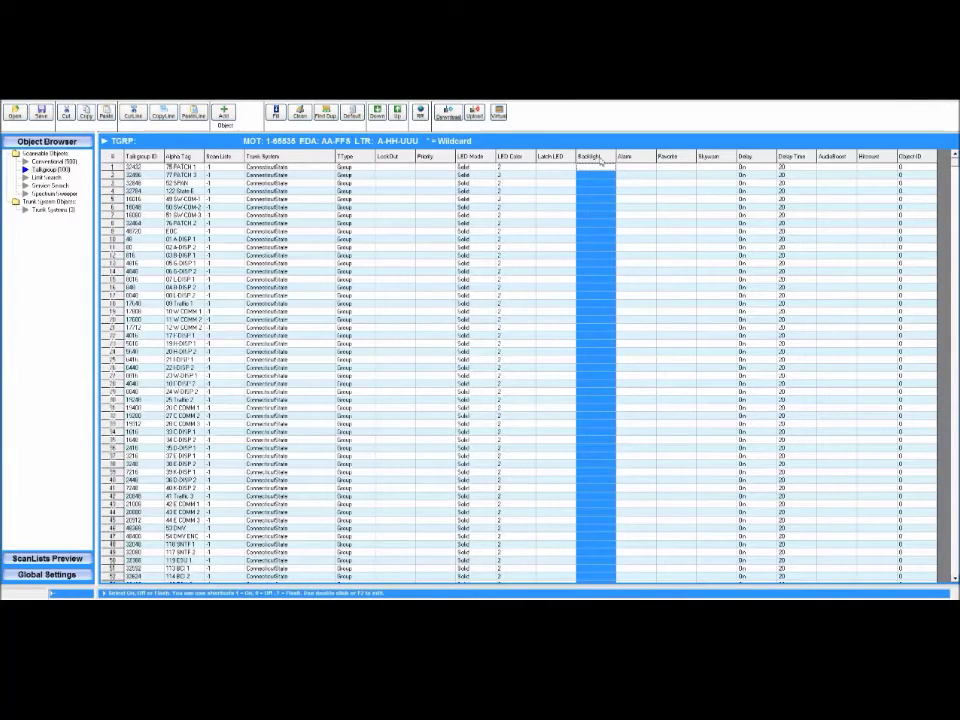
pyautogui.doubleClick(602, 170)
pyautogui.click(606, 170)
pyautogui.click(600, 179)
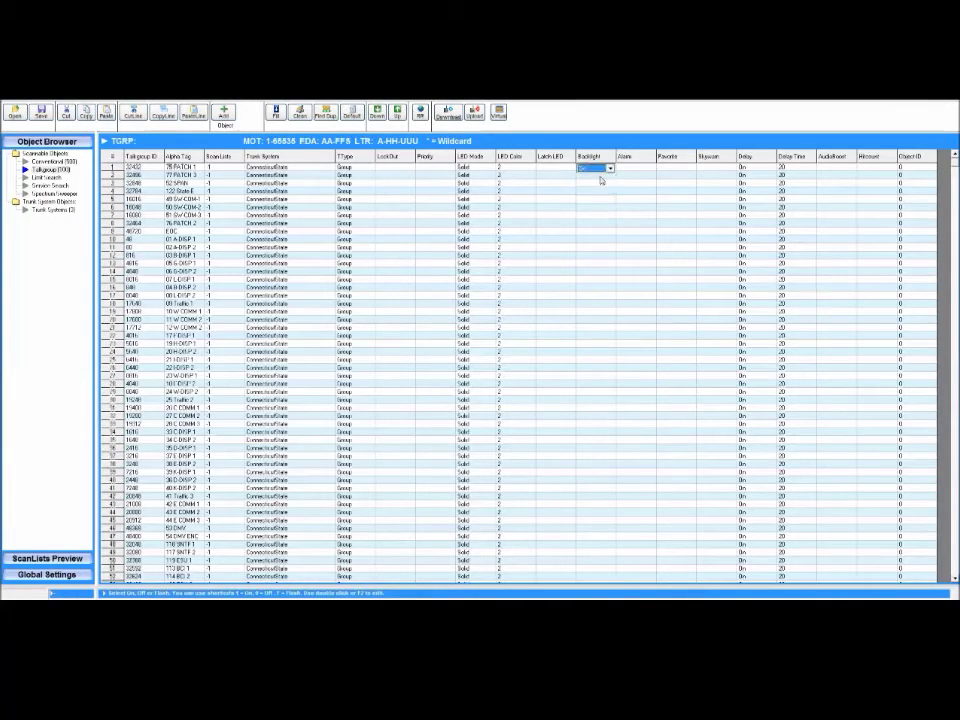
pyautogui.click(589, 157)
pyautogui.rightClick(590, 160)
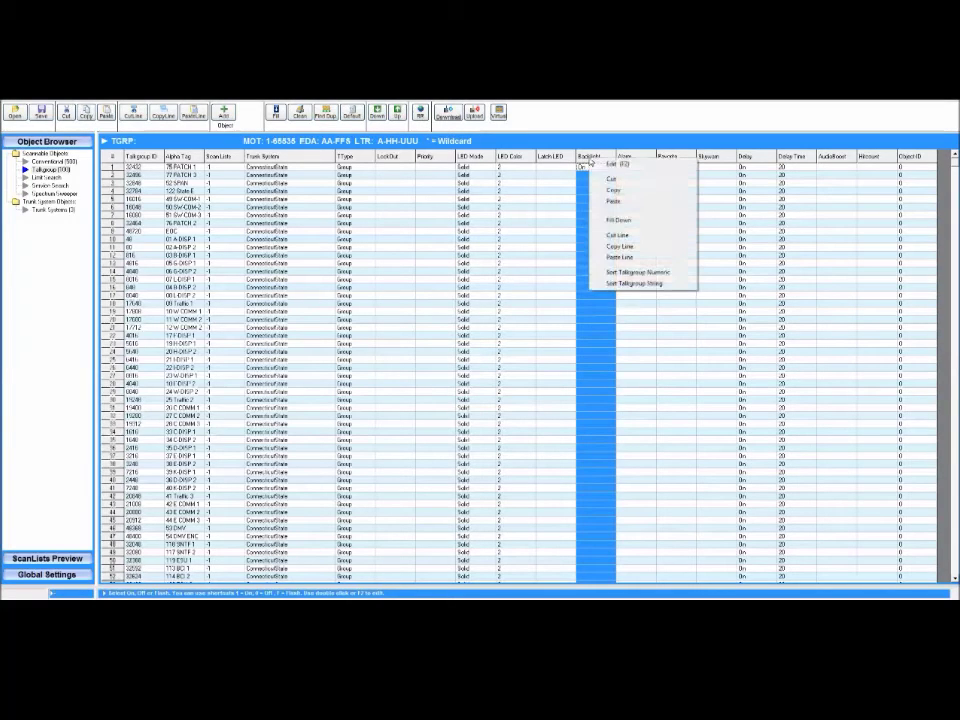
pyautogui.click(592, 217)
pyautogui.click(555, 208)
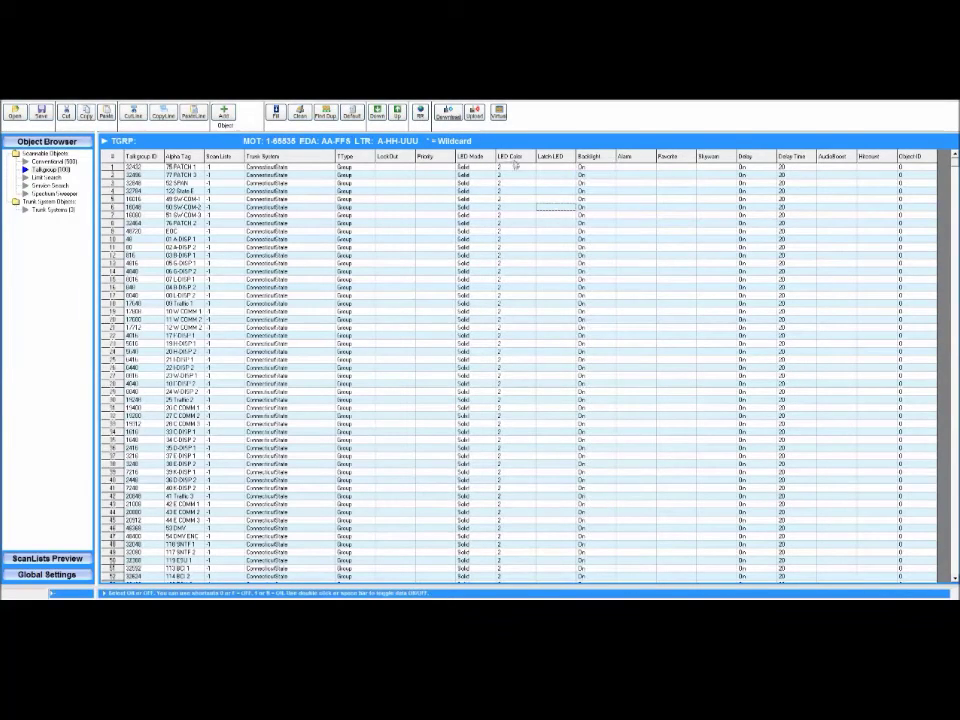
pyautogui.click(36, 562)
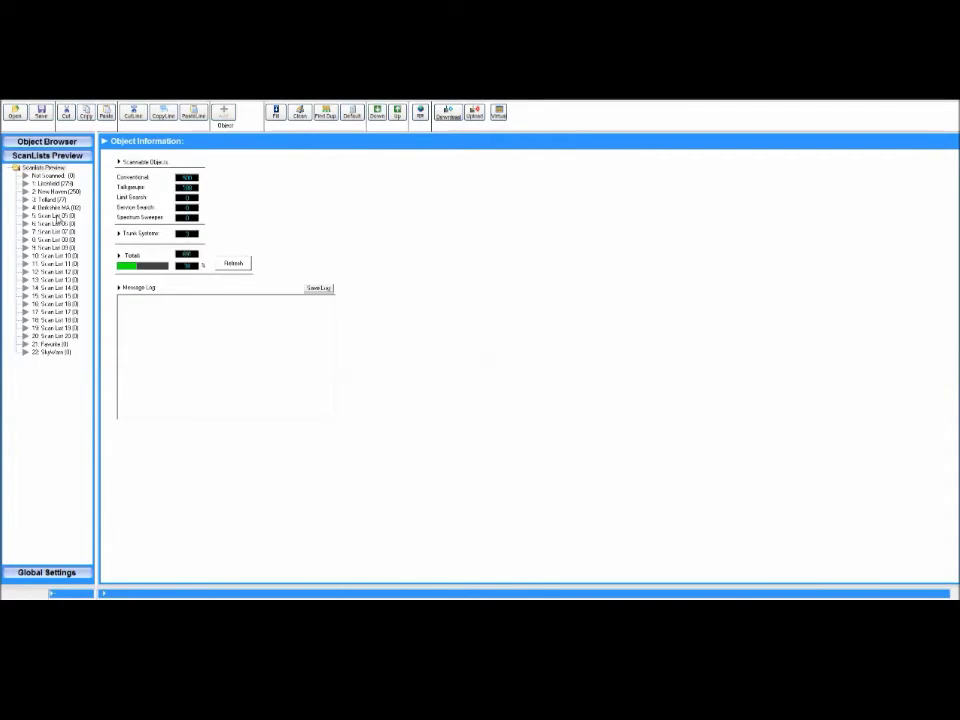
# - Inspect the contents of the 21: Favorite and 22: Skywarn scan lists
pyautogui.click(60, 344)
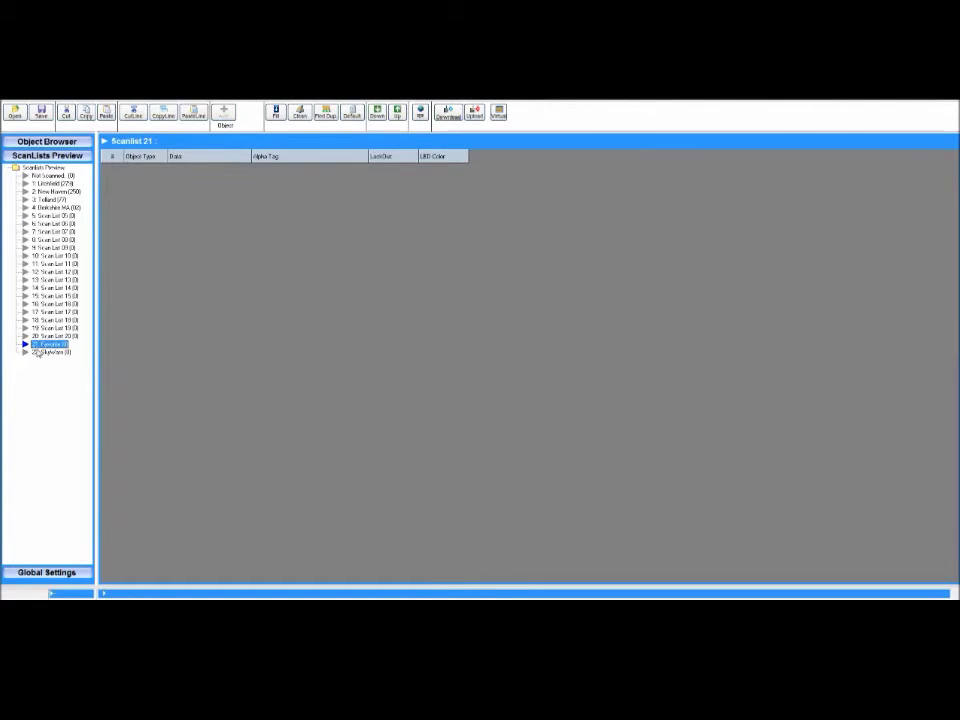
pyautogui.click(46, 353)
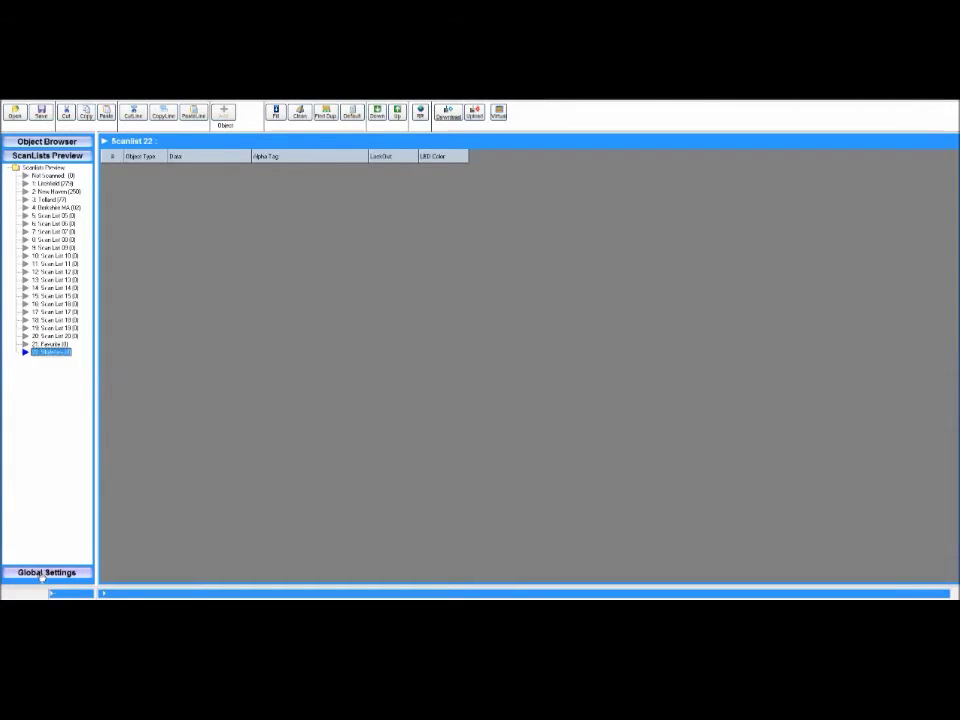
pyautogui.click(42, 573)
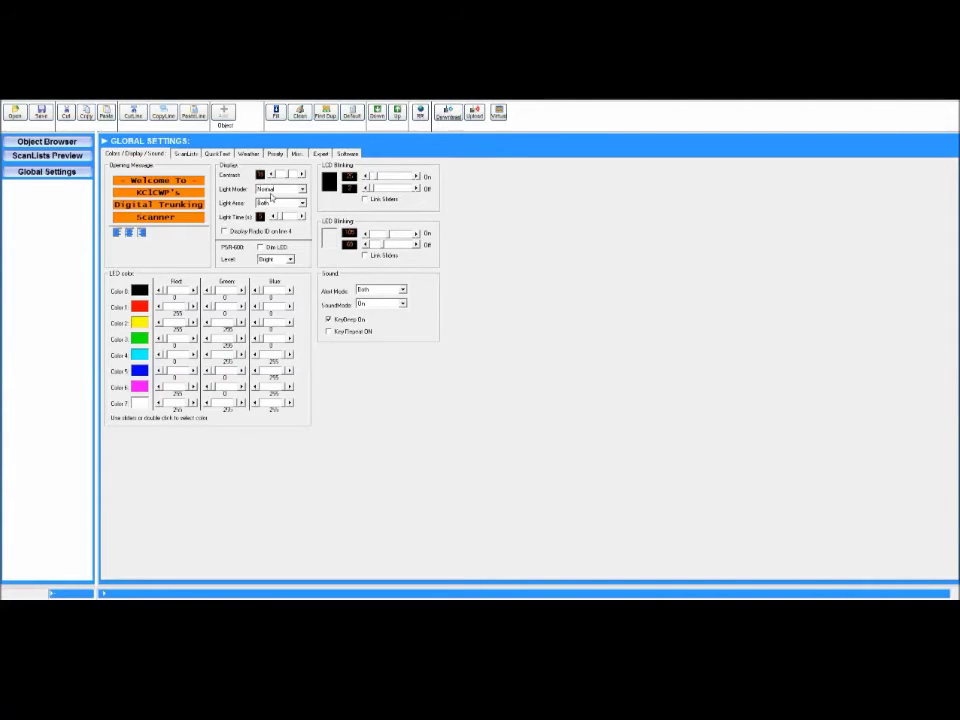
# - Keep Global Settings light mode at Normal and light area at Both
pyautogui.click(280, 189)
pyautogui.press('Return')
pyautogui.press('Tab')
pyautogui.press('F4')
pyautogui.press('Down')
pyautogui.press('Down')
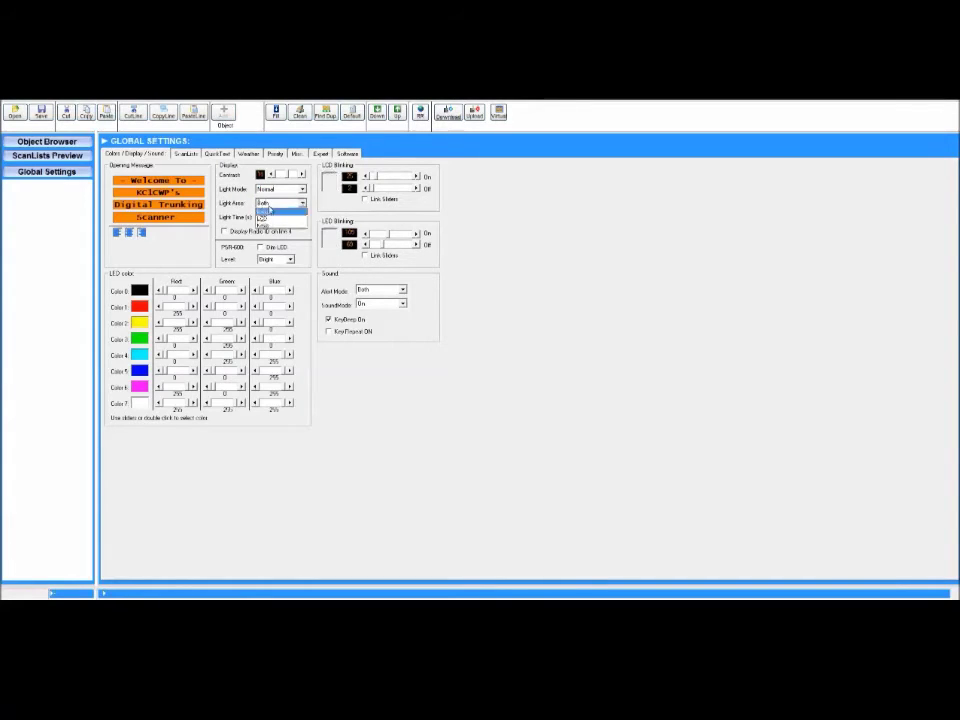
pyautogui.press('Up')
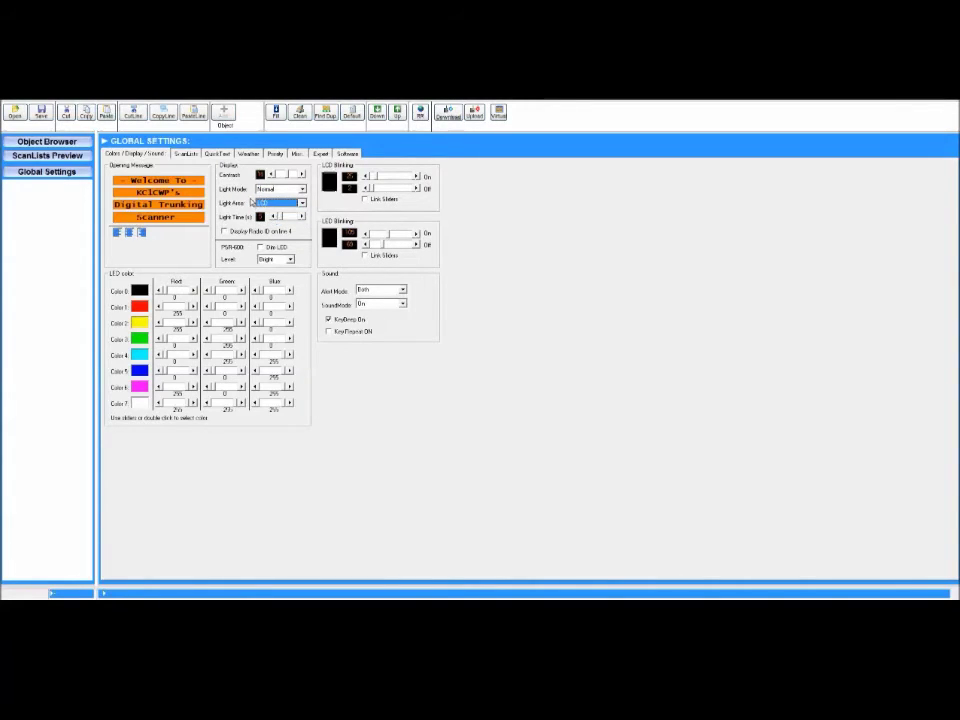
pyautogui.press('Up')
pyautogui.press('Return')
pyautogui.click(375, 190)
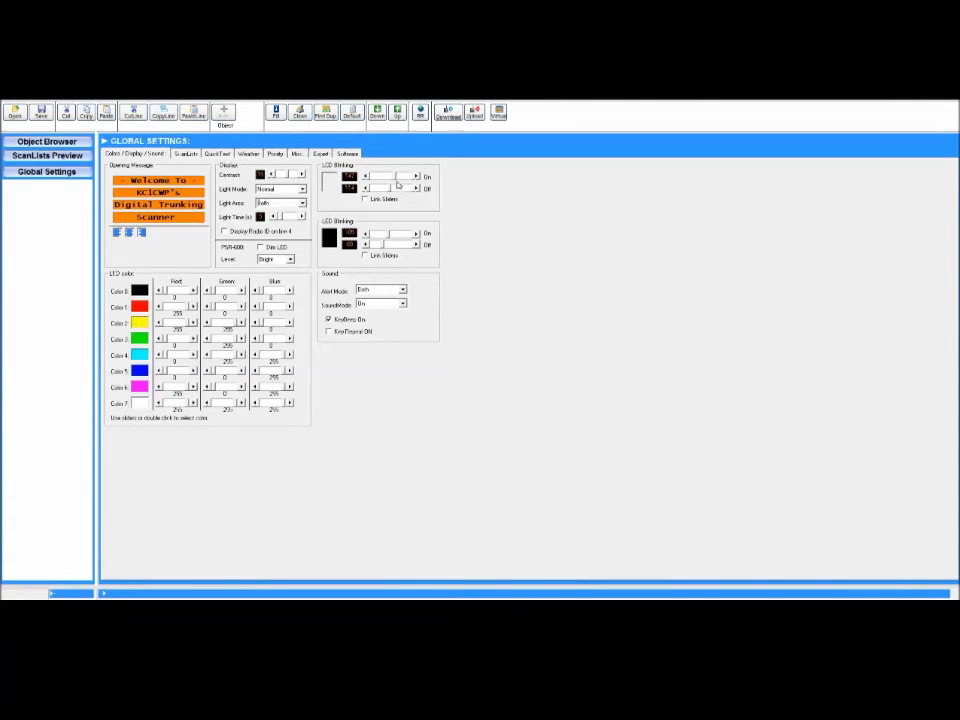
# - Fine-tune the LCD blinking on-time and darken LED colour 1's red, then go to ScanLists
pyautogui.moveTo(383, 176); pyautogui.dragTo(403, 178)
pyautogui.moveTo(401, 177); pyautogui.dragTo(366, 177)
pyautogui.moveTo(192, 308)
pyautogui.mouseDown()
pyautogui.moveTo(171, 306)
pyautogui.moveTo(236, 313)
pyautogui.moveTo(198, 310)
pyautogui.mouseUp()
pyautogui.click(186, 153)
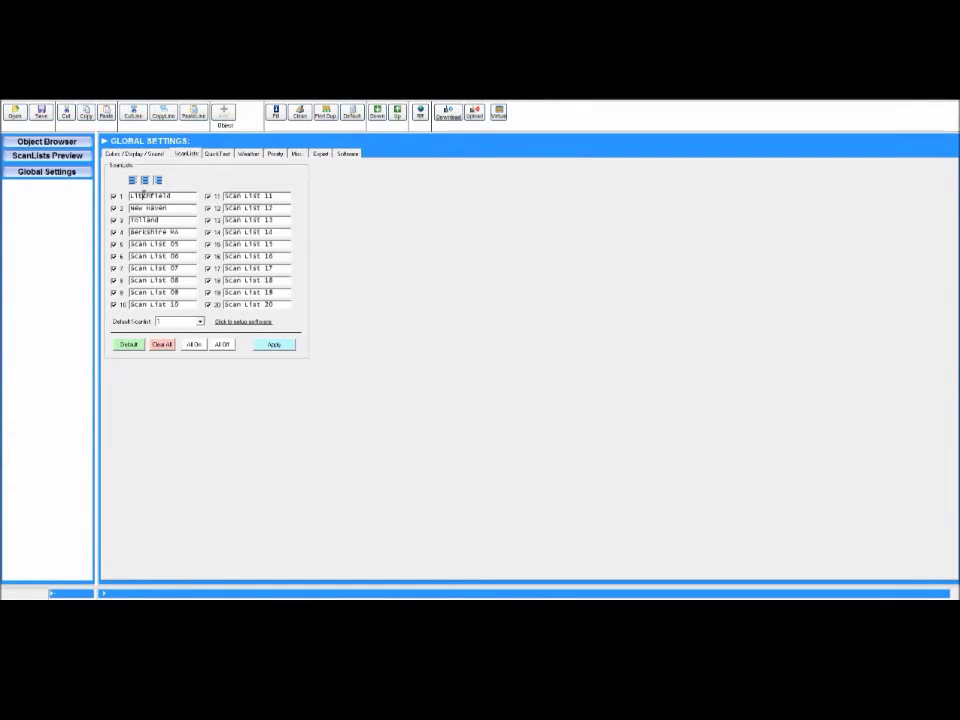
# - Select the Litchfield scan list name to review the Litchfield, New Haven, Tolland and Berkshire MA names
pyautogui.moveTo(131, 196); pyautogui.dragTo(152, 196)
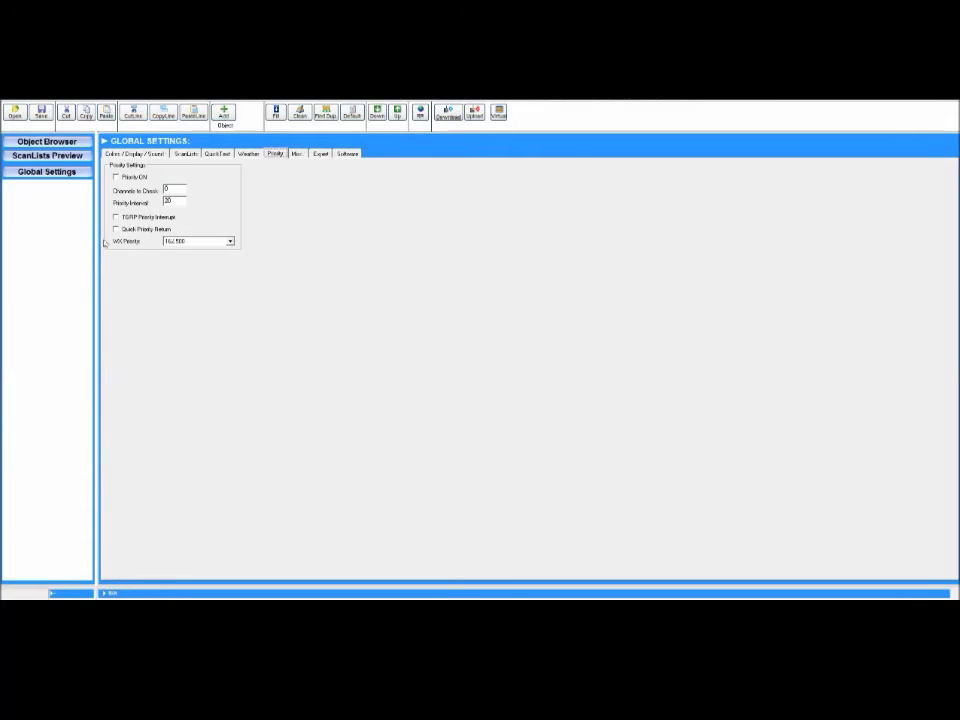
# - Keep Alkaline as the battery type in Misc settings, then view the Expert settings
pyautogui.click(296, 154)
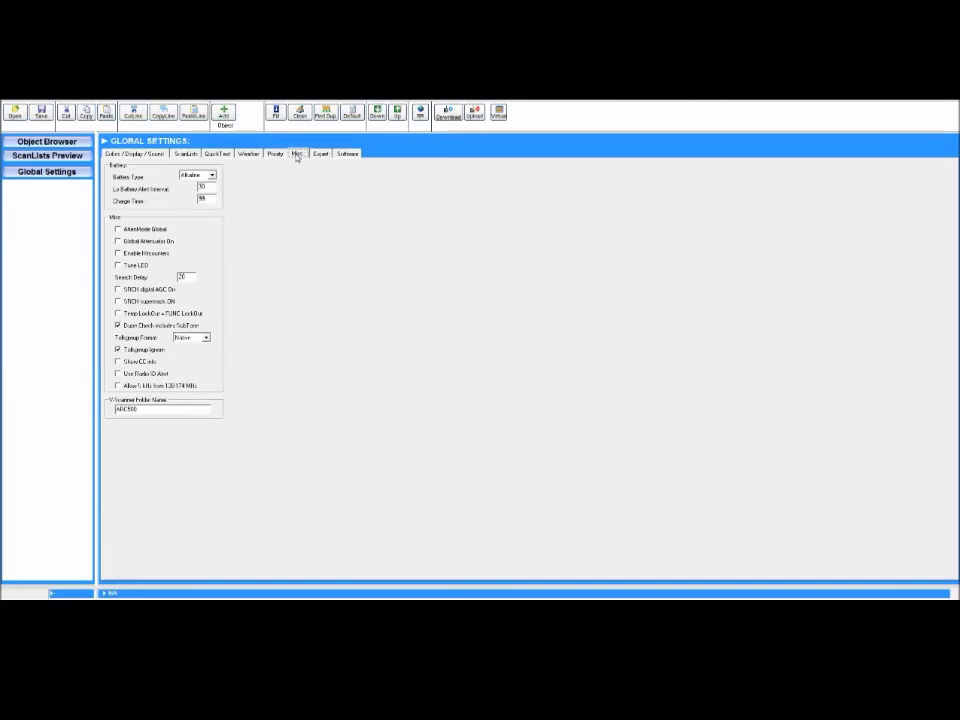
pyautogui.click(211, 175)
pyautogui.click(137, 174)
pyautogui.click(322, 153)
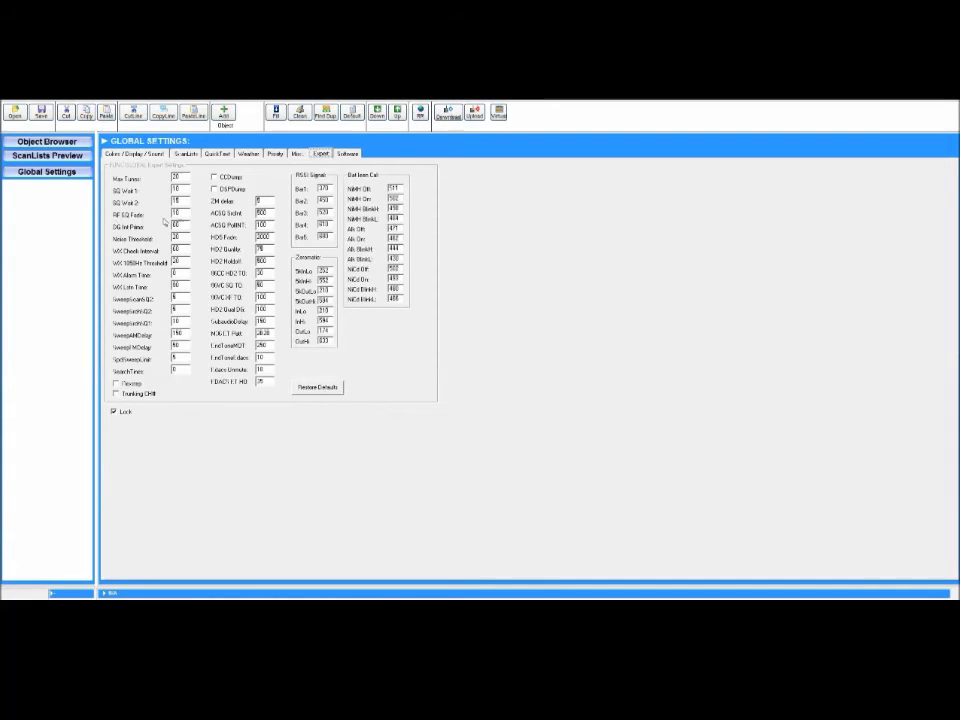
# - Review the Software options and Colors / Display / Sound settings, then begin the scanner upload
pyautogui.click(347, 153)
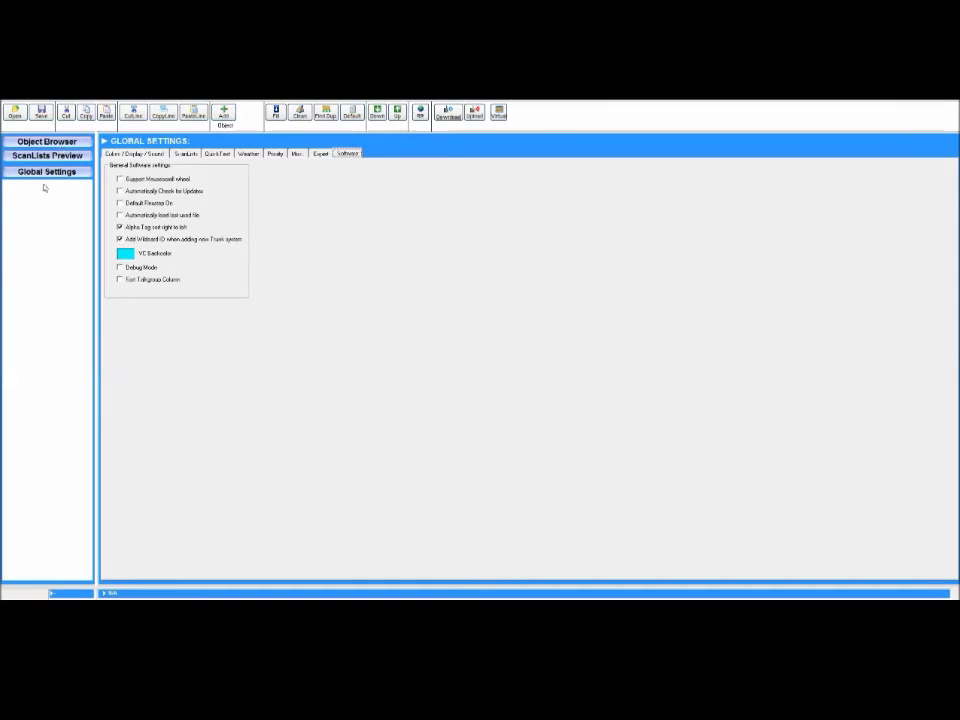
pyautogui.click(140, 153)
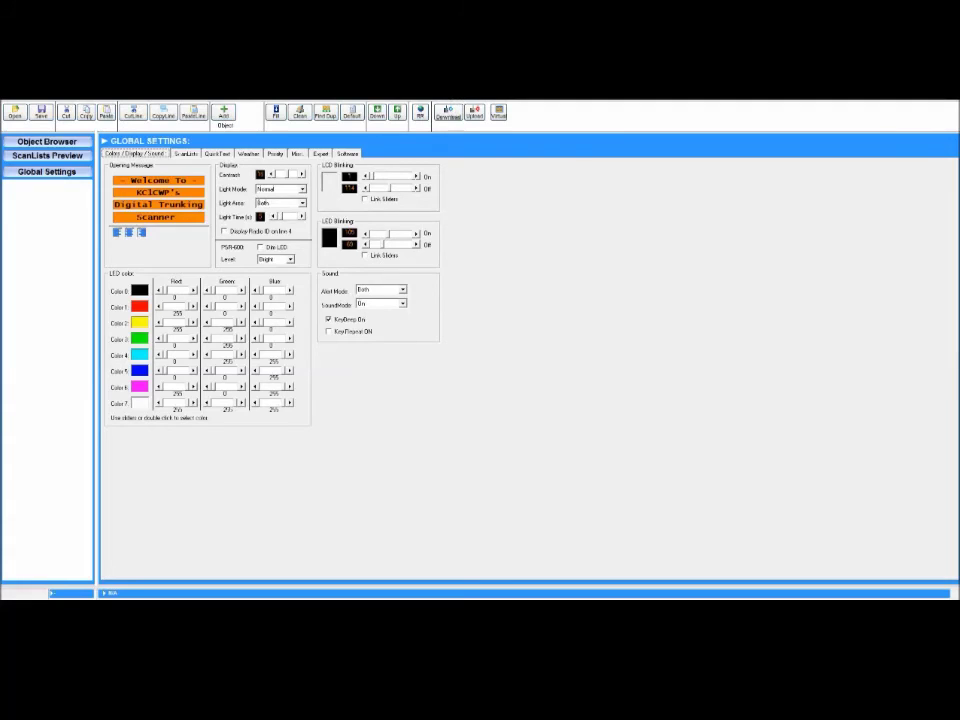
pyautogui.click(474, 112)
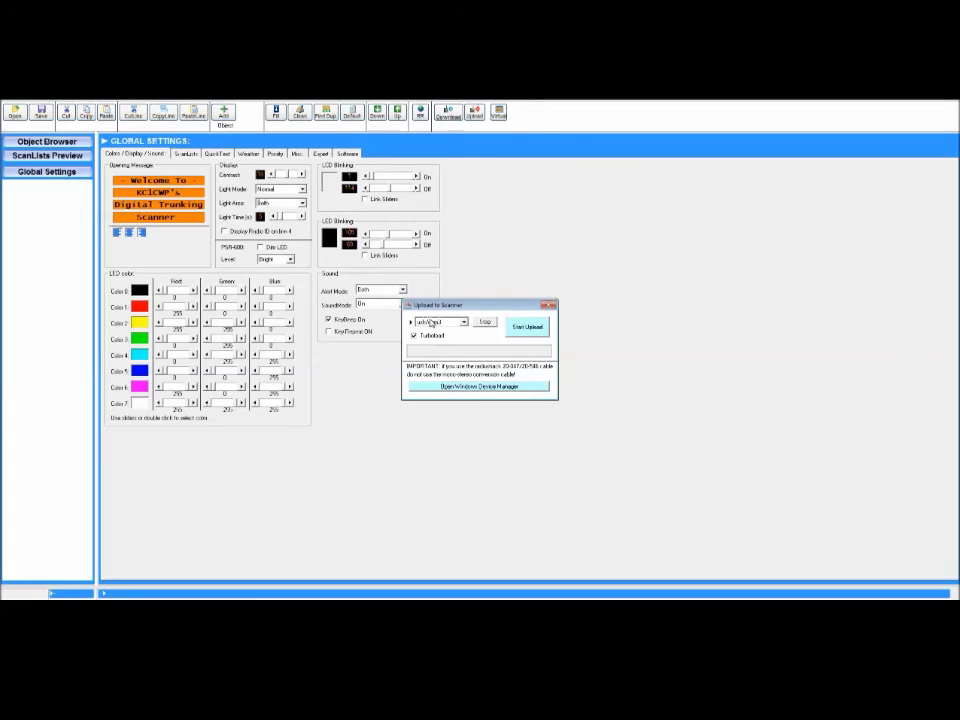
# - Pick the scanner's COM port and start the upload with Turboload enabled
pyautogui.click(434, 321)
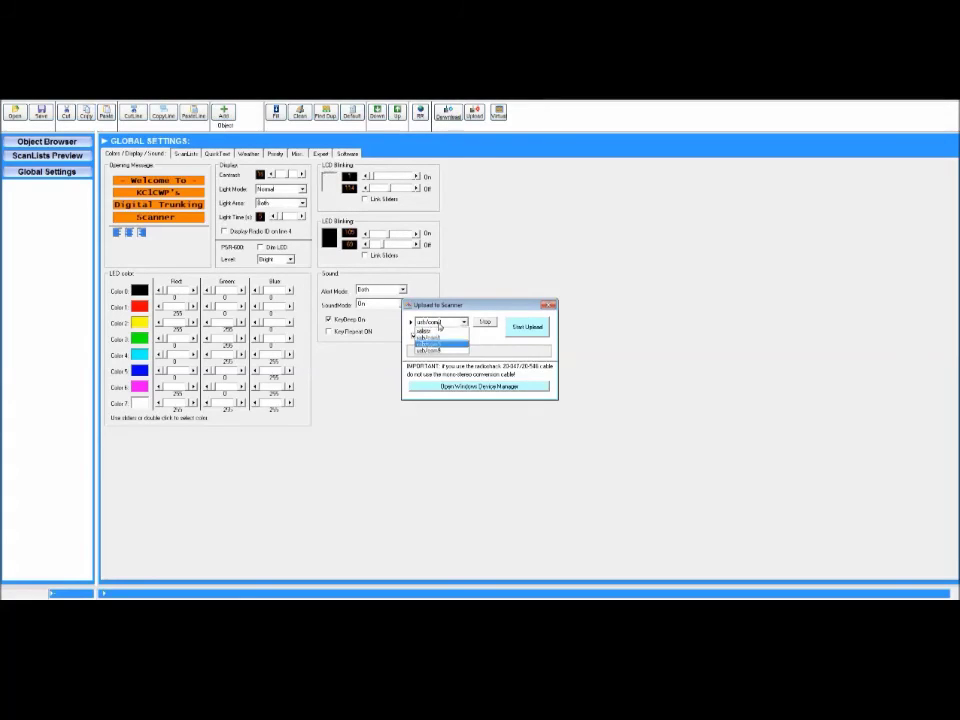
pyautogui.click(430, 348)
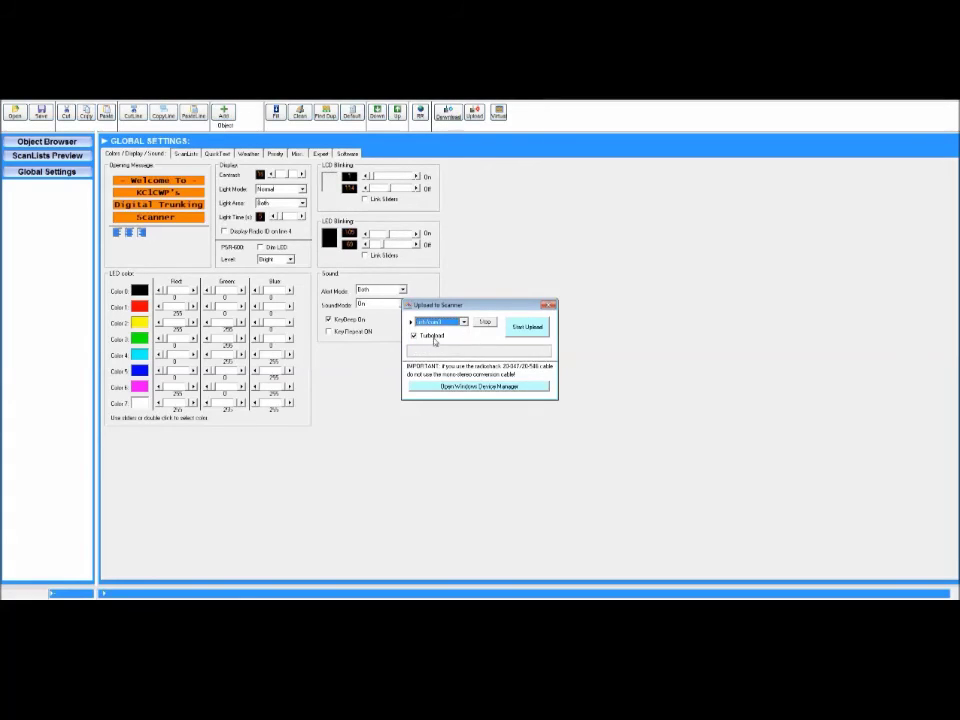
pyautogui.click(524, 327)
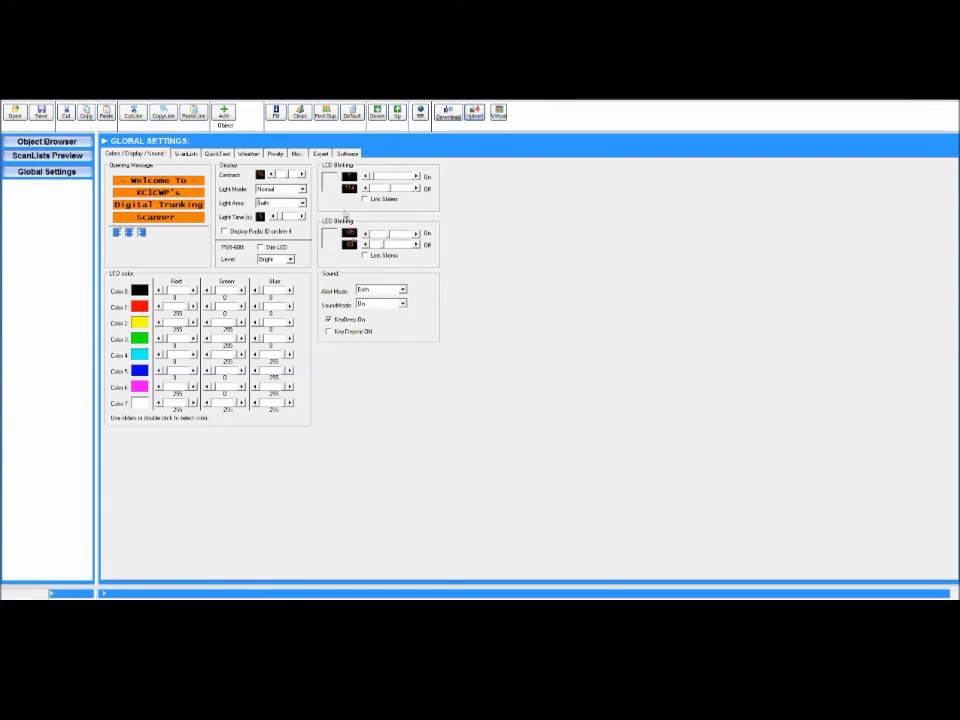
# - Retry the scanner upload twice, reselecting the COM port, then switch to the OBS window
pyautogui.click(478, 118)
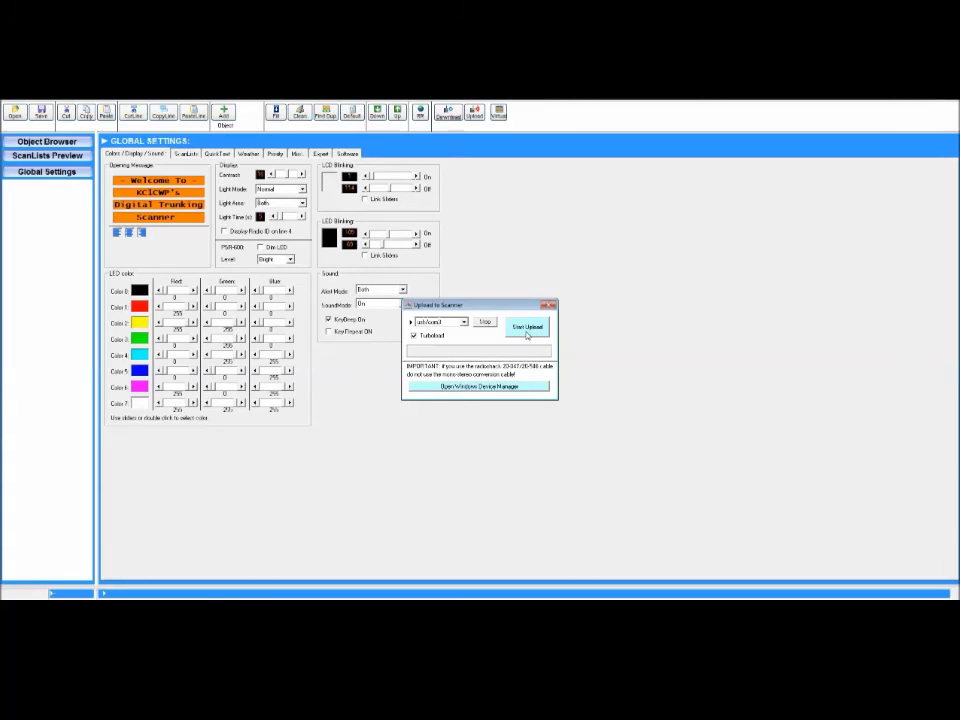
pyautogui.click(527, 334)
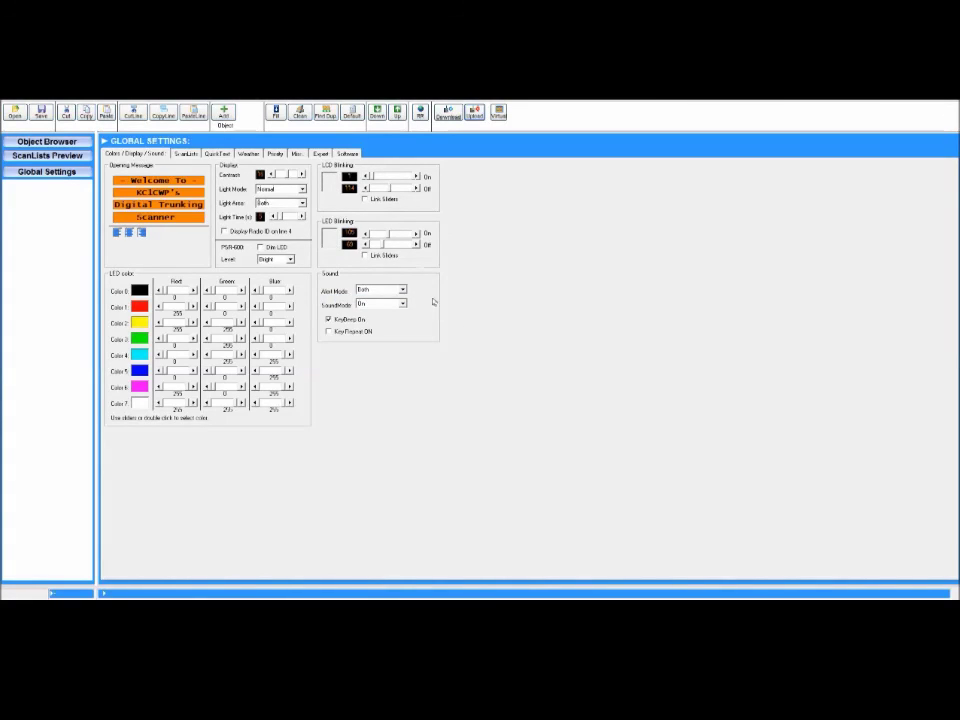
pyautogui.click(474, 113)
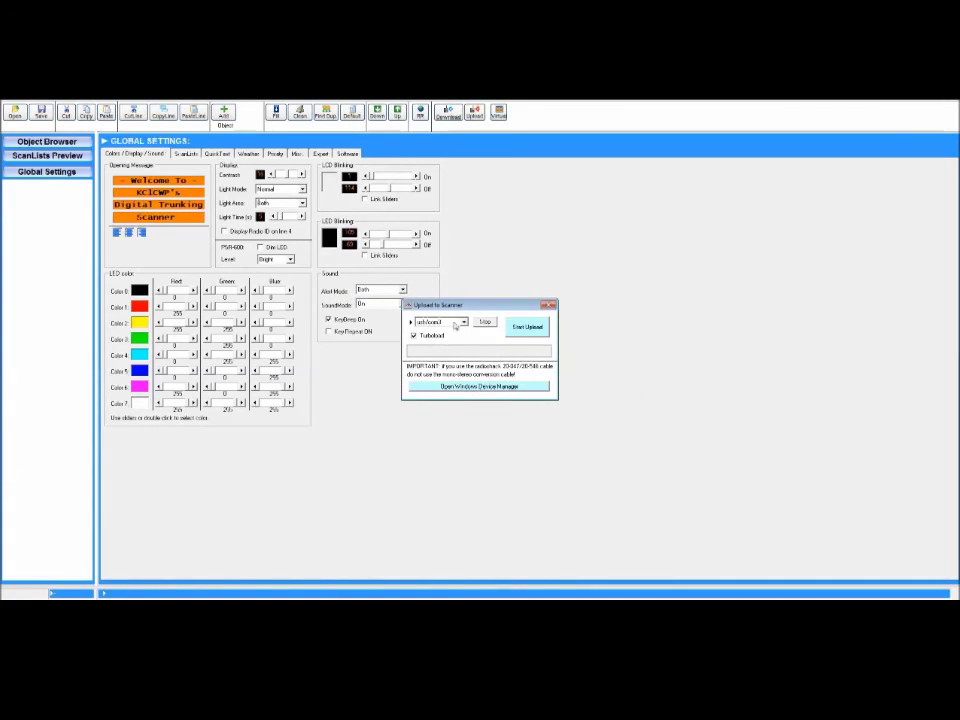
pyautogui.click(454, 323)
pyautogui.click(445, 334)
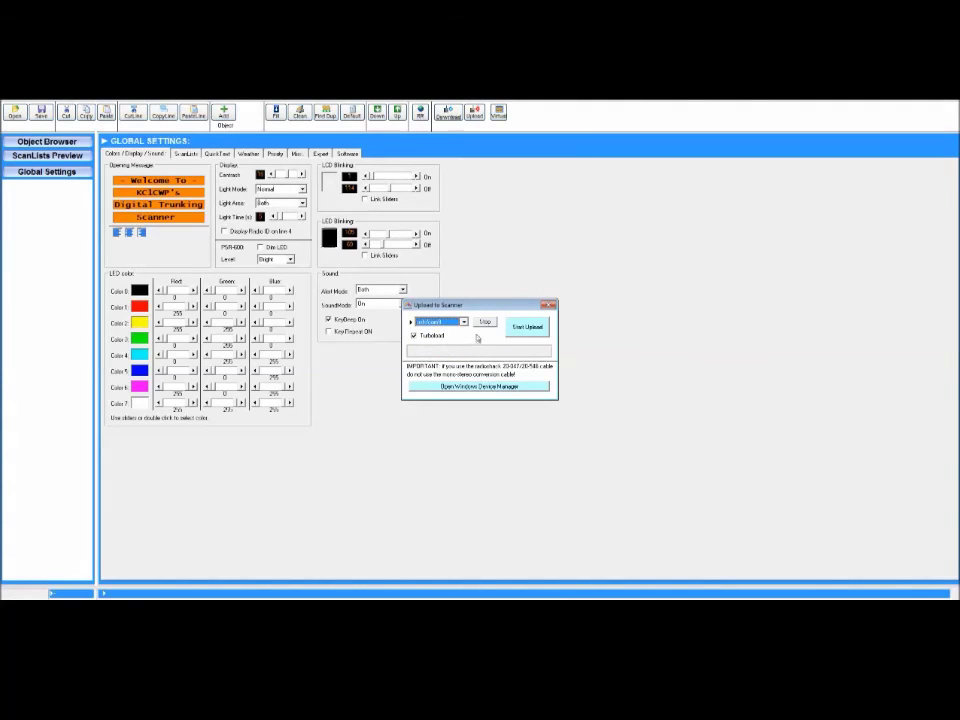
pyautogui.click(527, 330)
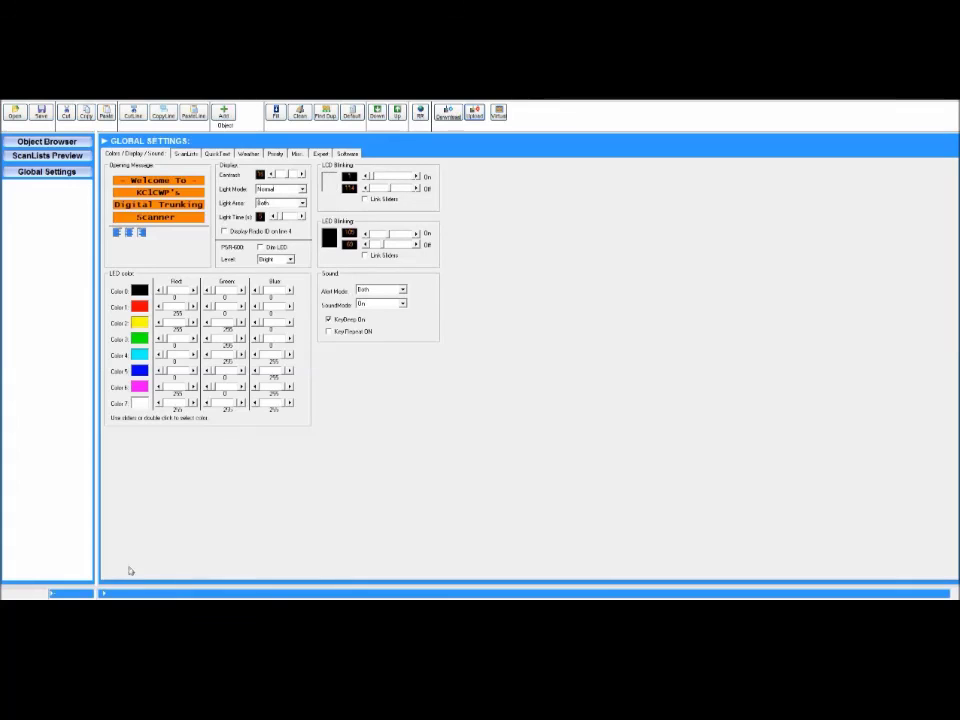
pyautogui.hotkey('alt', 'Tab')
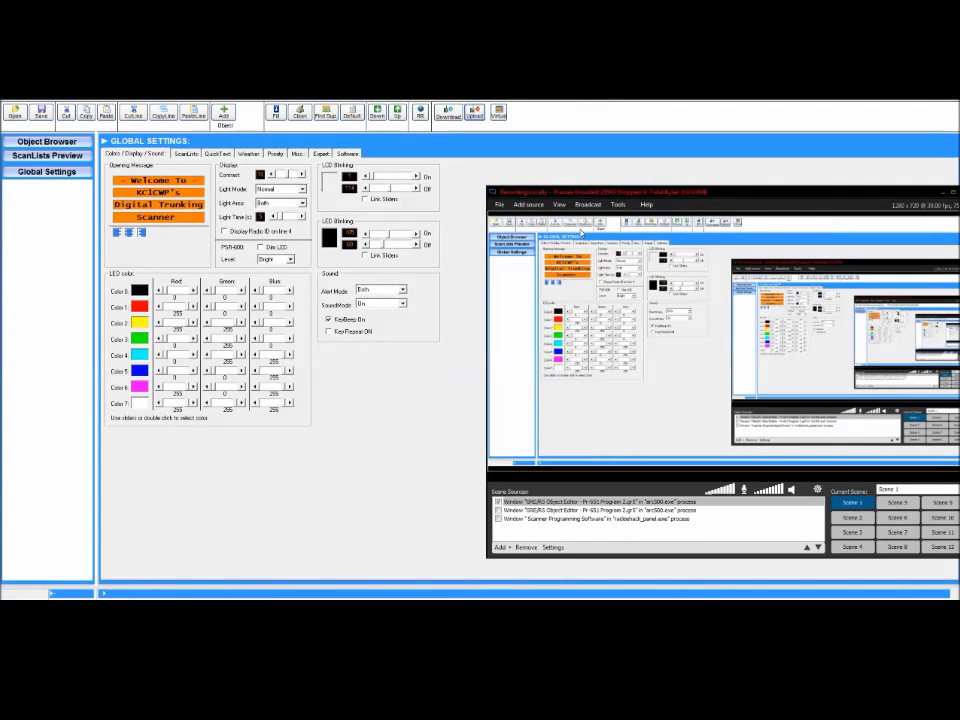